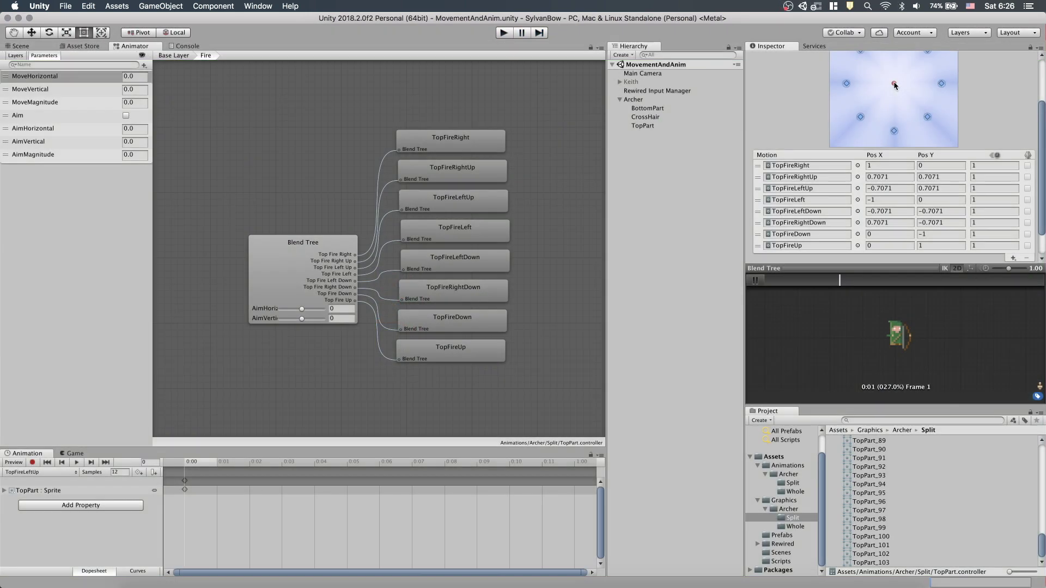
Step: Preview the Fire blend tree by moving its sample point toward the upper-left directions
{"action": "left_click_drag", "start_coordinate": [897, 83], "coordinate": [886, 64]}
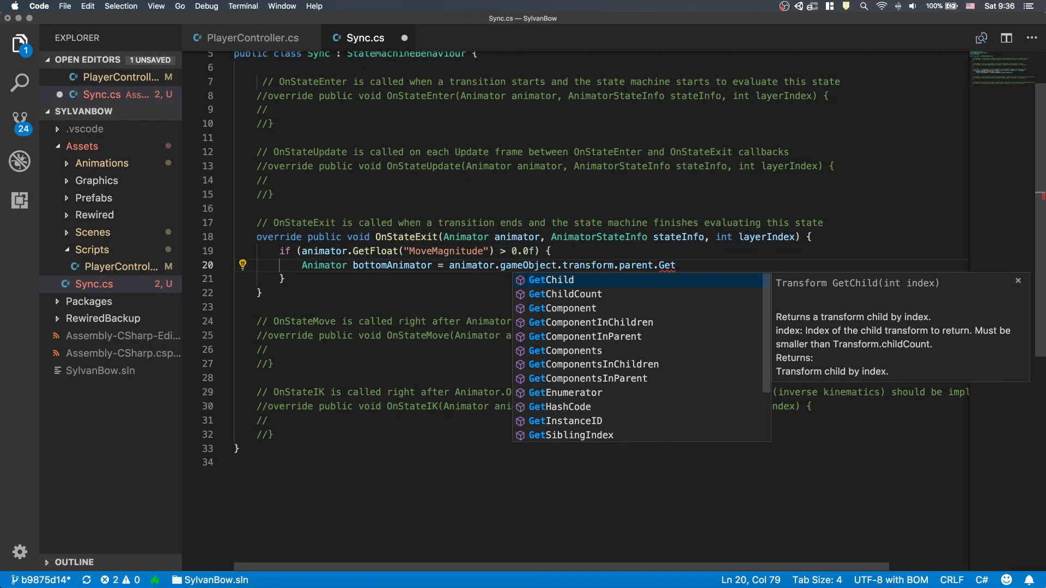
Step: In Sync.cs, complete the bottomAnimator assignment with GetComponent<PlayerController>().bottomAnimator and begin declaring float normalizedTime from bottomAnimator
{"action": "type", "text": "Component"}
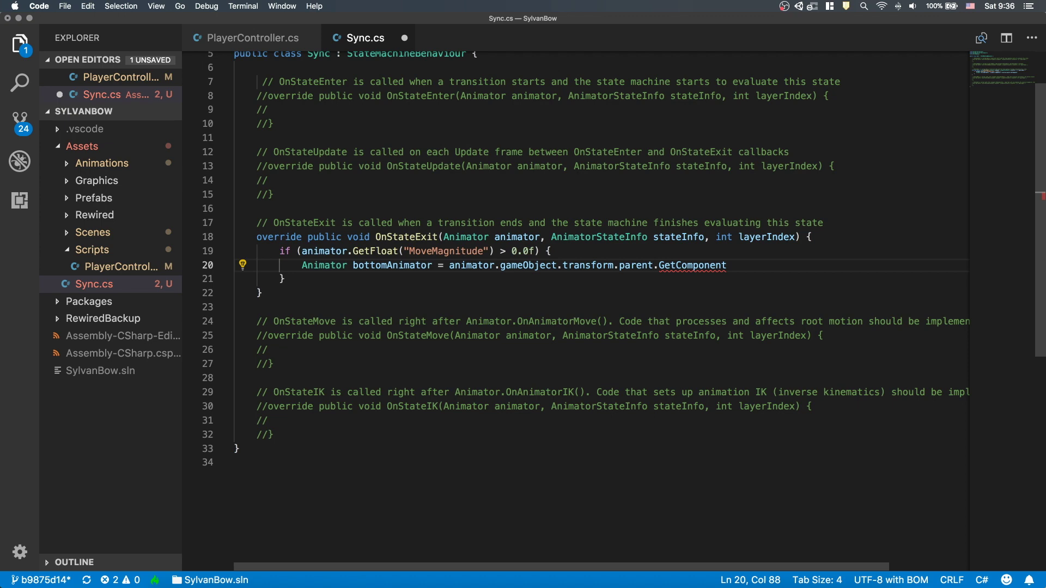
{"action": "type", "text": "<PlayerController>().bottomAnimator;"}
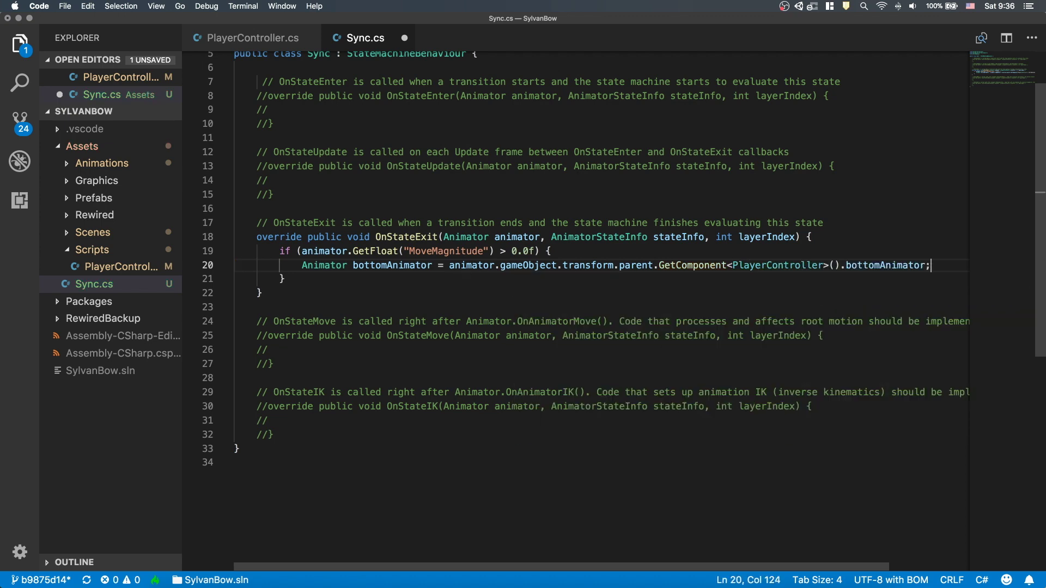
{"action": "key", "text": "Return"}
{"action": "type", "text": "float normalizedTime = bottomAnimator."}
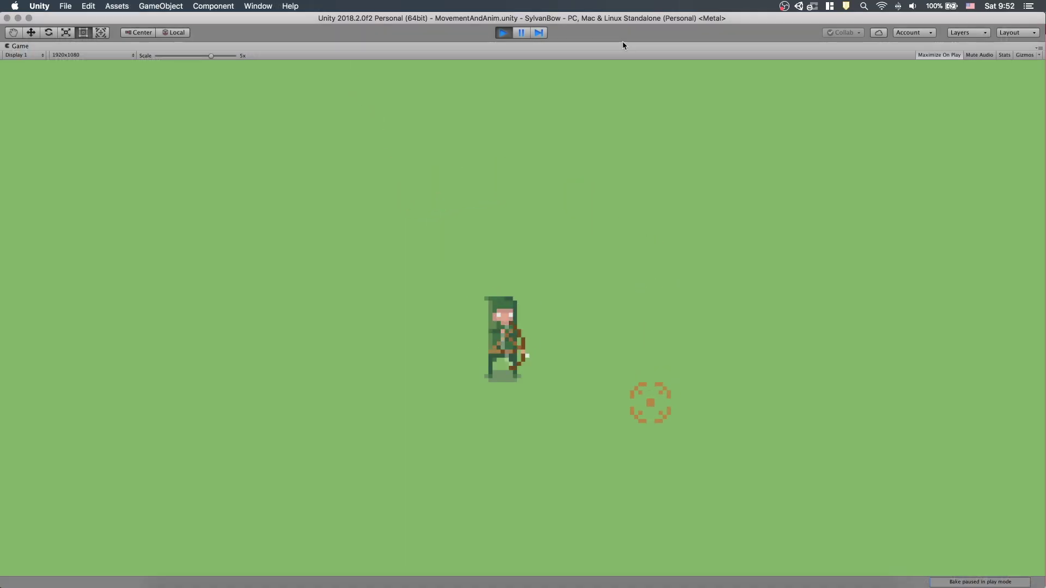
Step: Test the archer's rightward movement in the running game
{"action": "key", "text": "d"}
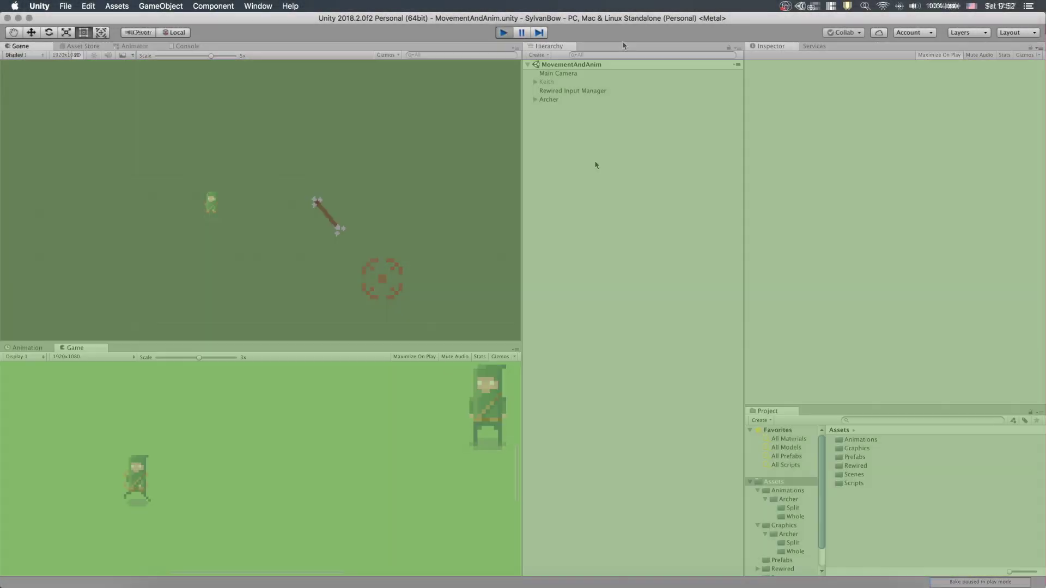
Step: Browse the Graphics/Archer/Split folder and examine the TopPart sprites that show the archer with the bow
{"action": "scroll", "coordinate": [783, 509], "scroll_direction": "down", "scroll_amount": 2}
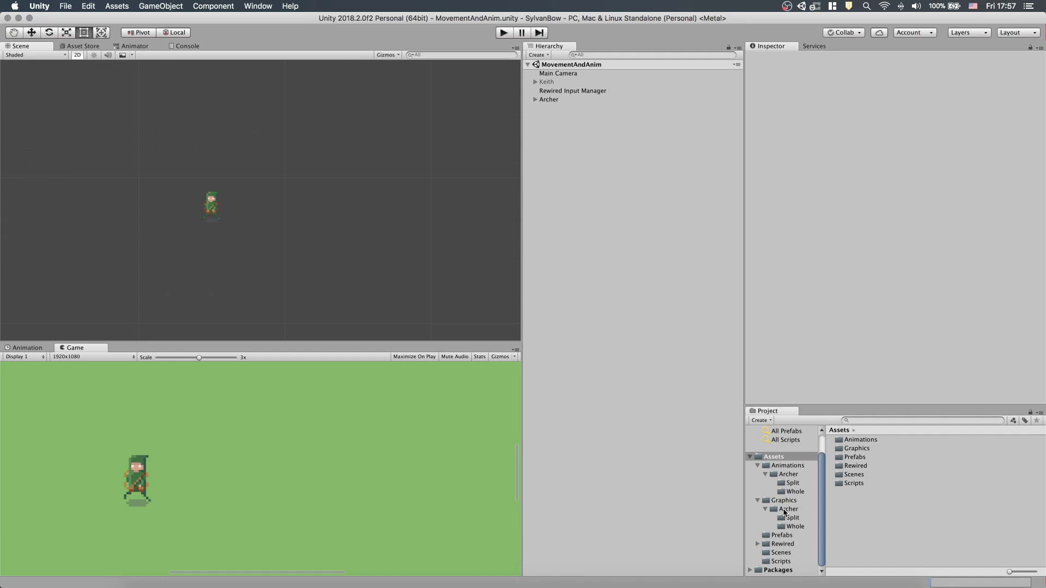
{"action": "left_click", "coordinate": [792, 518]}
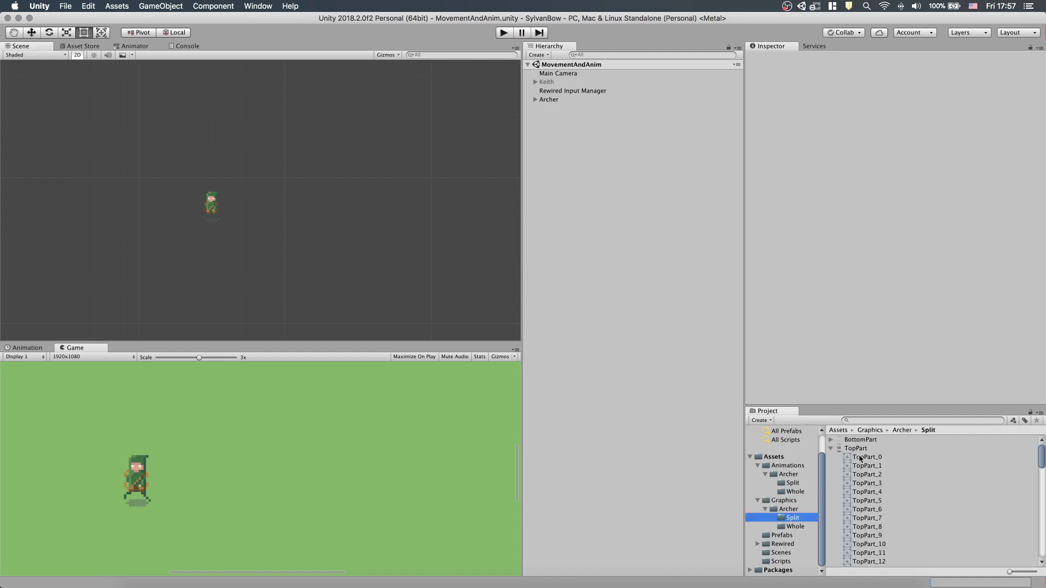
{"action": "scroll", "coordinate": [873, 482], "scroll_direction": "down", "scroll_amount": 10}
{"action": "left_click", "coordinate": [872, 521]}
{"action": "scroll", "coordinate": [872, 518], "scroll_direction": "down", "scroll_amount": 5}
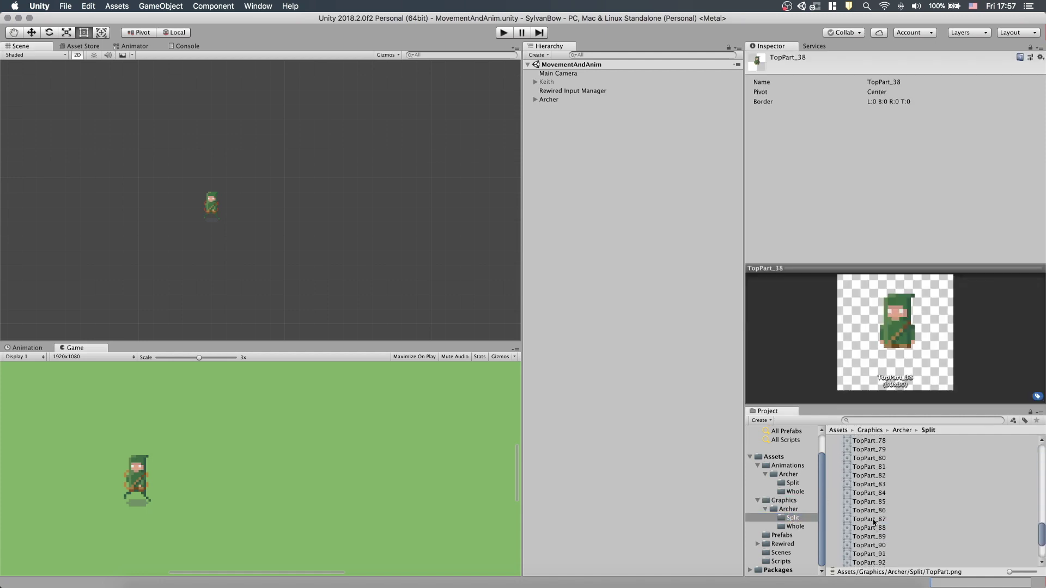
{"action": "left_click", "coordinate": [872, 511]}
{"action": "left_click", "coordinate": [873, 468]}
{"action": "scroll", "coordinate": [874, 479], "scroll_direction": "up", "scroll_amount": 3}
{"action": "left_click", "coordinate": [874, 482]}
{"action": "scroll", "coordinate": [874, 482], "scroll_direction": "up", "scroll_amount": 3}
{"action": "left_click", "coordinate": [874, 482]}
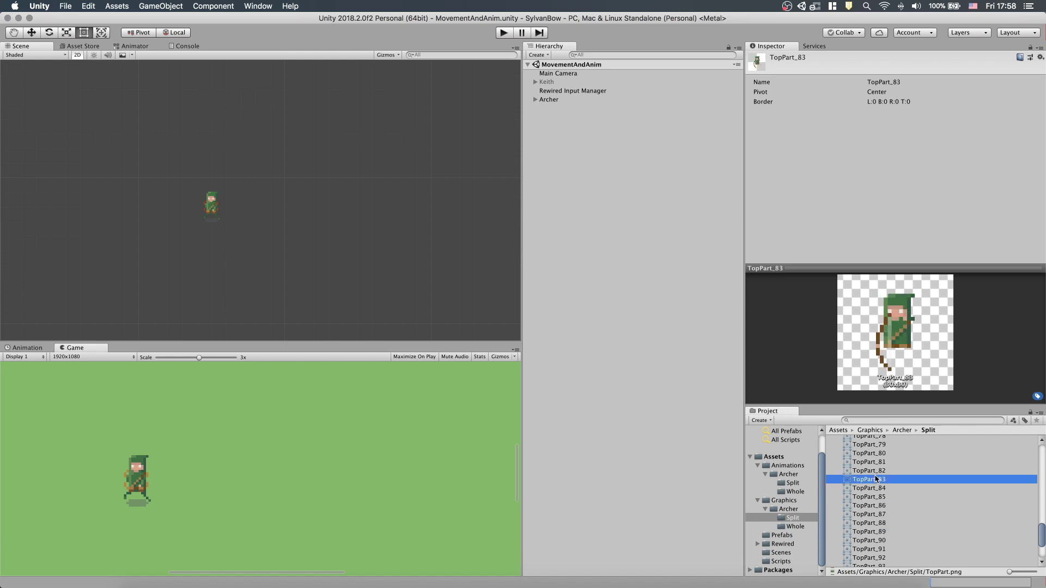
{"action": "left_click", "coordinate": [875, 463]}
{"action": "scroll", "coordinate": [874, 480], "scroll_direction": "up", "scroll_amount": 5}
{"action": "left_click", "coordinate": [871, 531]}
{"action": "scroll", "coordinate": [869, 494], "scroll_direction": "up", "scroll_amount": 2}
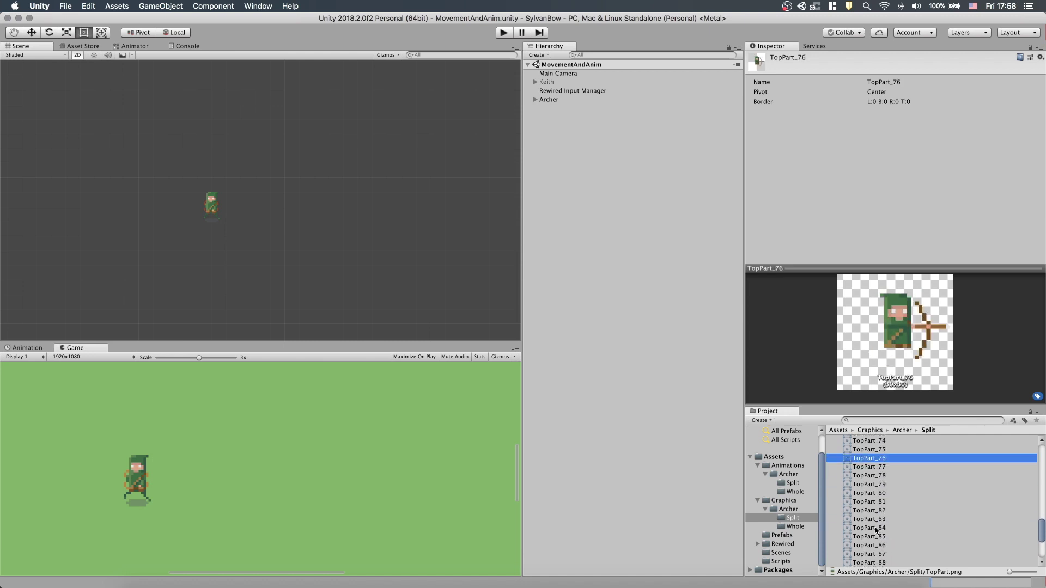
Step: Compare the sprites from TopPart_72 onward to find the left-facing released-bow frame, TopPart_75
{"action": "scroll", "coordinate": [869, 494], "scroll_direction": "down", "scroll_amount": 4}
{"action": "left_click", "coordinate": [888, 471]}
{"action": "scroll", "coordinate": [888, 493], "scroll_direction": "up", "scroll_amount": 1}
{"action": "left_click", "coordinate": [888, 492]}
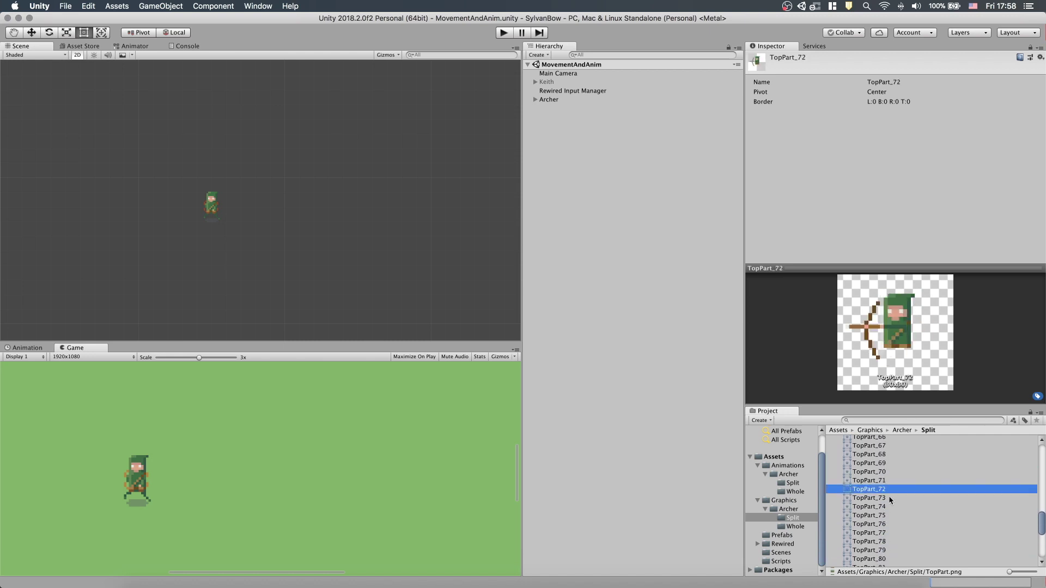
{"action": "left_click", "coordinate": [889, 505]}
{"action": "key", "text": "Down"}
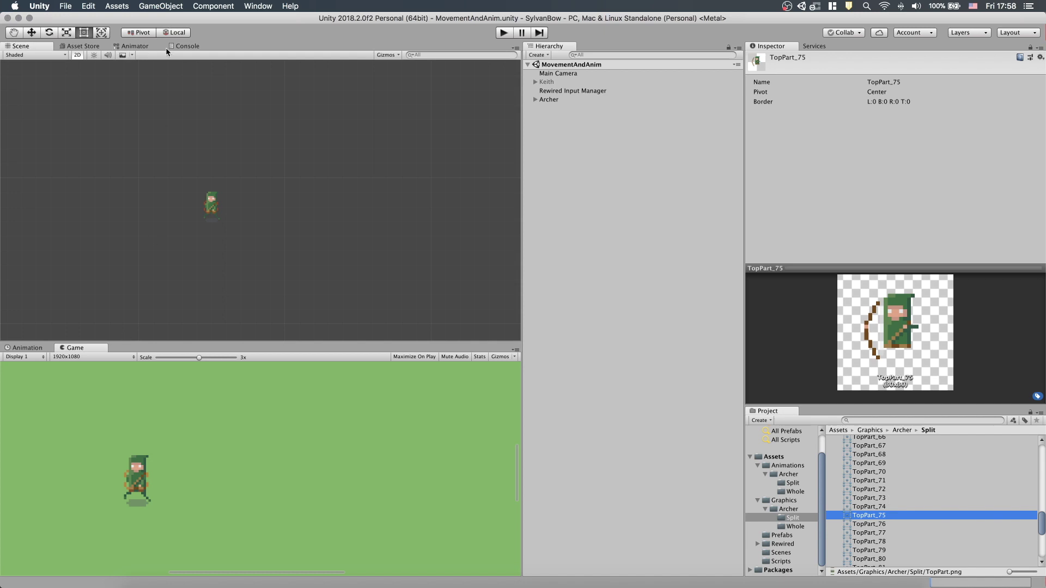
Step: Show the animator controller and animation timeline of the Archer's TopPart object
{"action": "left_click", "coordinate": [135, 47]}
{"action": "left_click", "coordinate": [27, 348]}
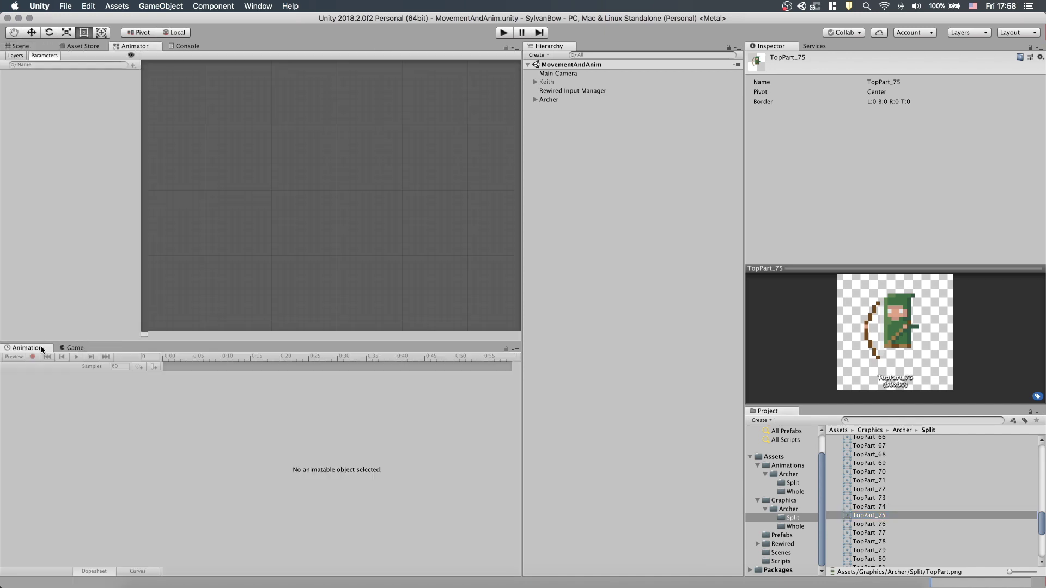
{"action": "left_click", "coordinate": [558, 126]}
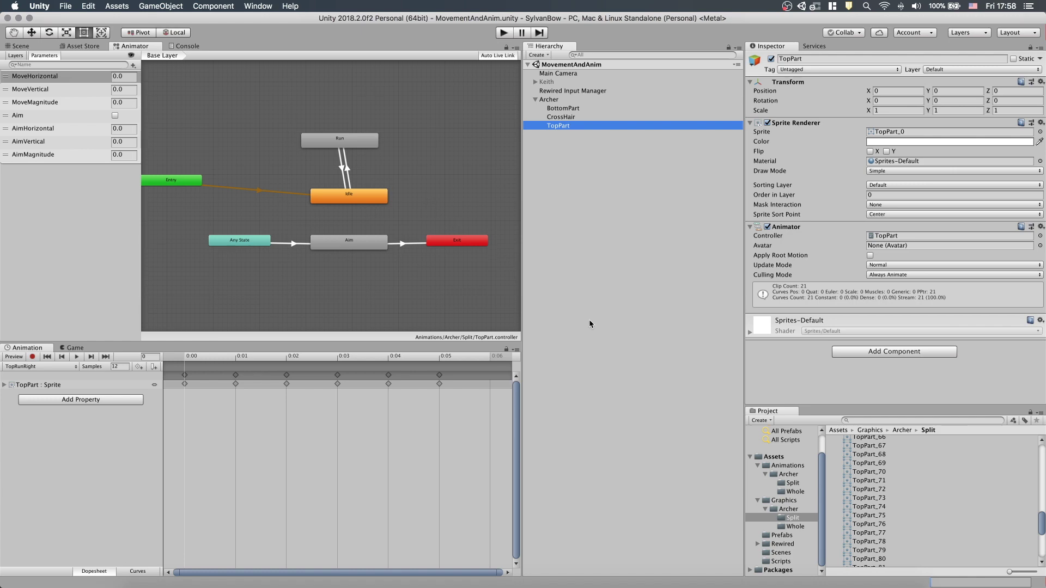
Step: Create a new animation clip named TopFireLeft for TopPart in the Animations/Archer/Split folder
{"action": "left_click", "coordinate": [909, 518]}
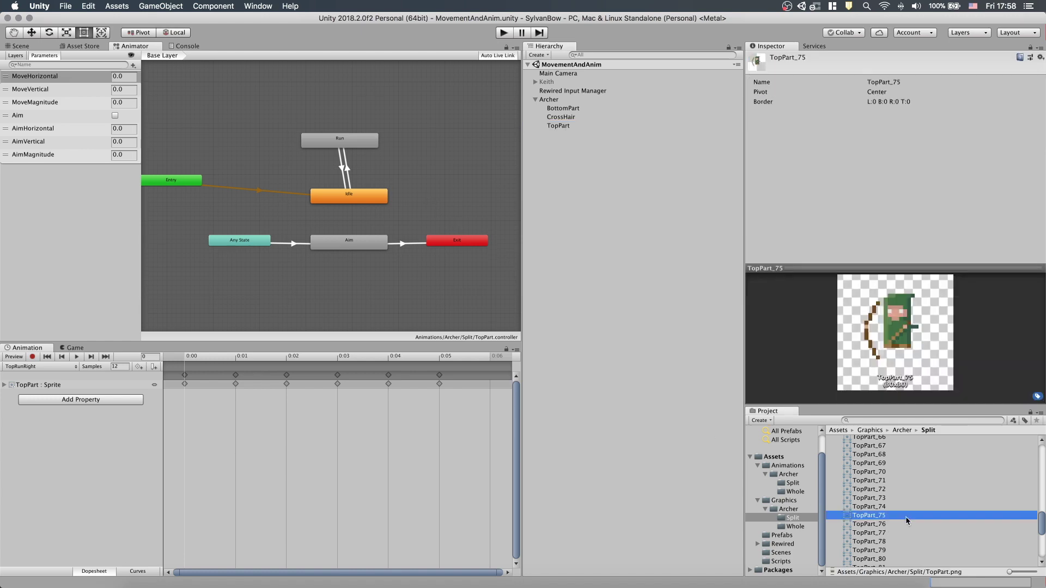
{"action": "left_click", "coordinate": [41, 366]}
{"action": "left_click", "coordinate": [46, 449]}
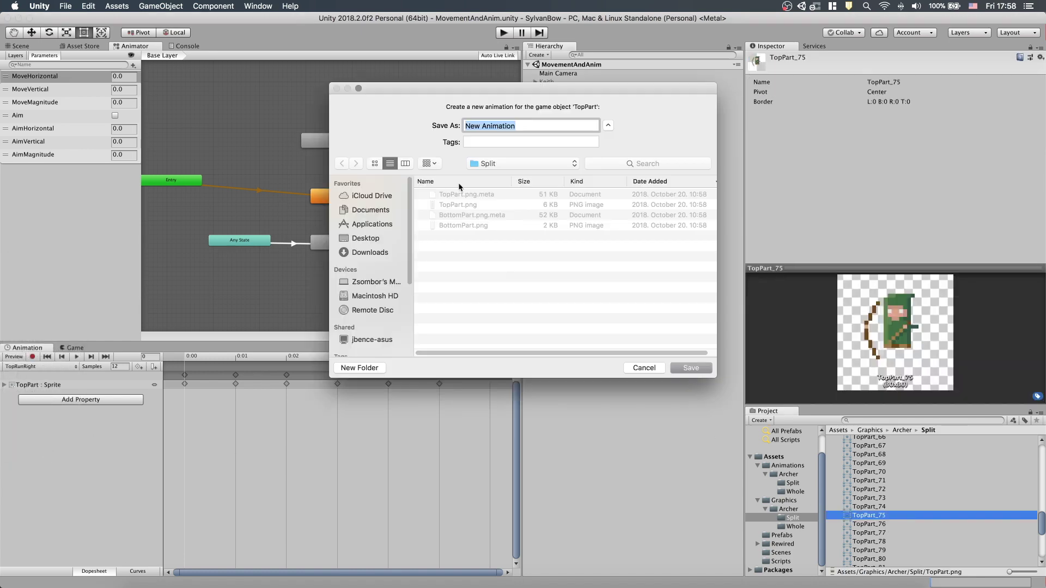
{"action": "left_click", "coordinate": [523, 164]}
{"action": "left_click", "coordinate": [501, 196]}
{"action": "double_click", "coordinate": [435, 261]}
{"action": "double_click", "coordinate": [440, 197]}
{"action": "double_click", "coordinate": [440, 195]}
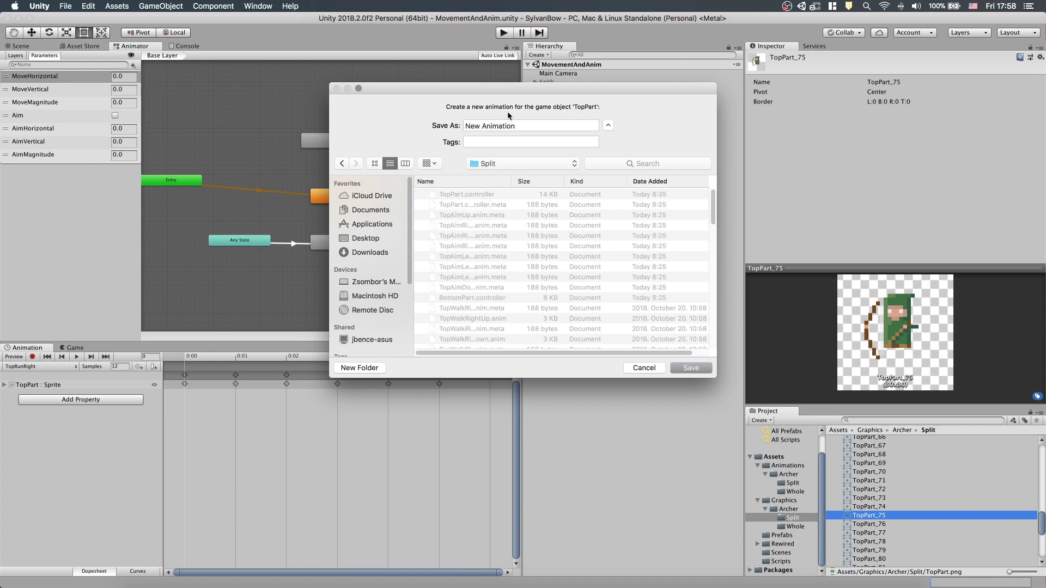
{"action": "key", "text": "Tab"}
{"action": "type", "text": "To"}
{"action": "left_click", "coordinate": [689, 368]}
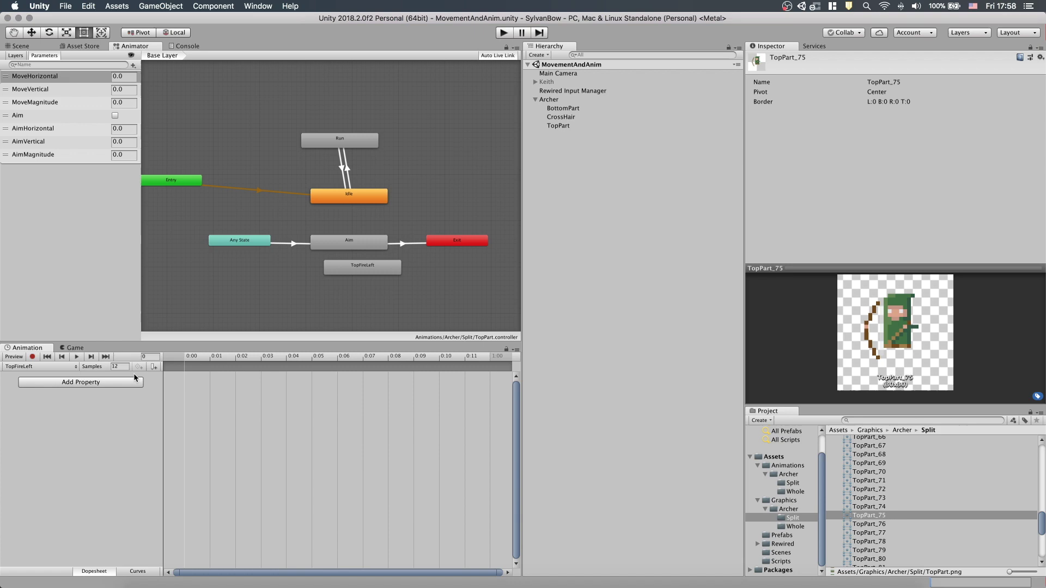
Step: Set the TopFireLeft clip to 12 samples and add the TopPart_75 sprite as its keyframe
{"action": "type", "text": "12"}
{"action": "key", "text": "Return"}
{"action": "left_click_drag", "start_coordinate": [862, 516], "coordinate": [250, 427]}
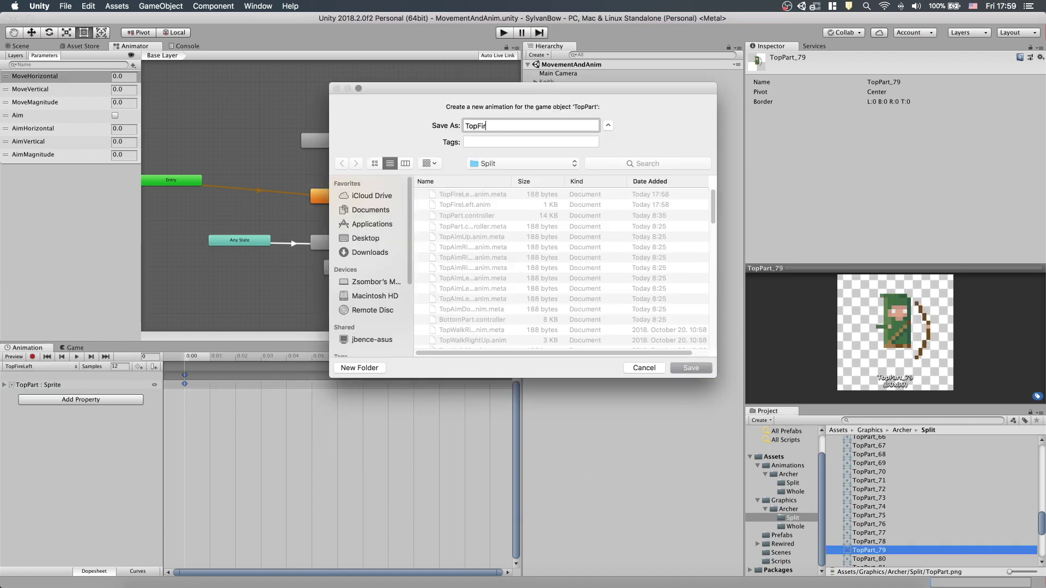
Step: Create the TopFire clips for the other seven directions, each with a single TopPart sprite keyframe and 12 samples
{"action": "left_click", "coordinate": [690, 367]}
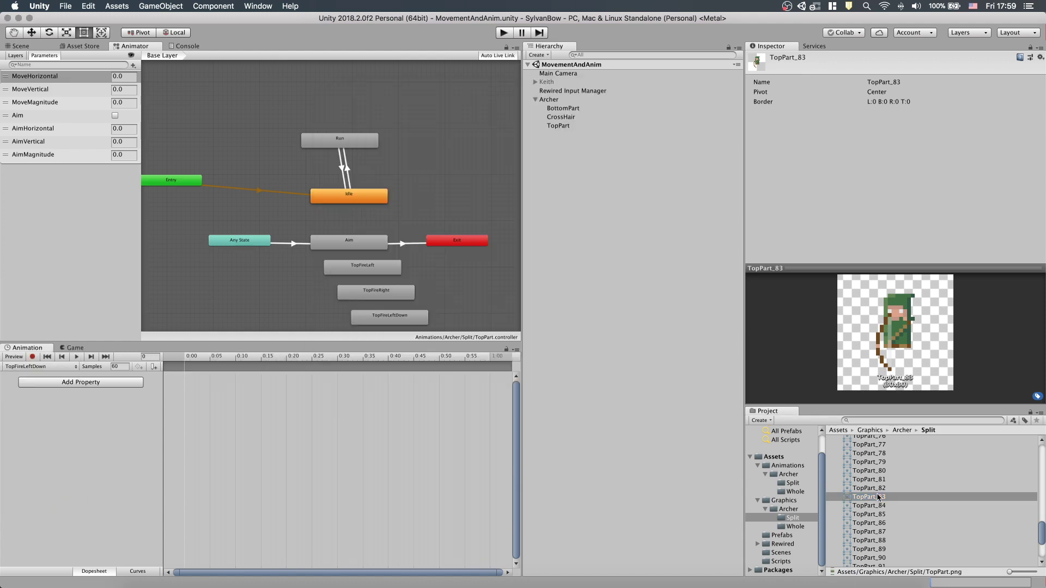
{"action": "left_click_drag", "start_coordinate": [869, 532], "coordinate": [272, 414]}
{"action": "left_click", "coordinate": [118, 366]}
{"action": "type", "text": "12"}
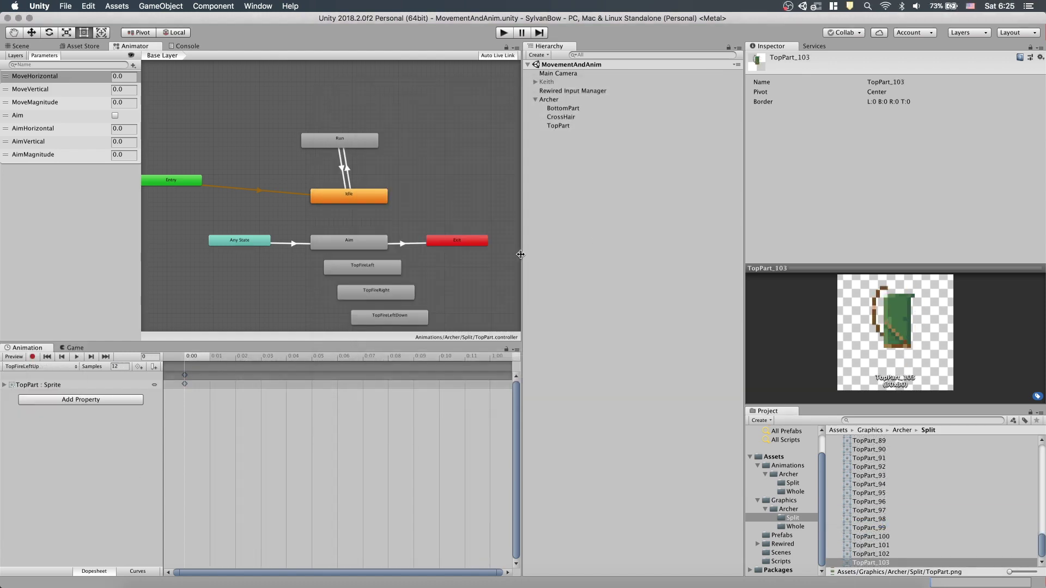
Step: Enlarge the animator graph and delete all eight automatically added TopFire states from the base layer
{"action": "left_click_drag", "start_coordinate": [522, 255], "coordinate": [606, 266]}
{"action": "left_click_drag", "start_coordinate": [435, 342], "coordinate": [436, 447]}
{"action": "middle_click_drag", "start_coordinate": [515, 294], "coordinate": [517, 203]}
{"action": "left_click", "coordinate": [522, 383]}
{"action": "left_click_drag", "start_coordinate": [521, 382], "coordinate": [370, 171]}
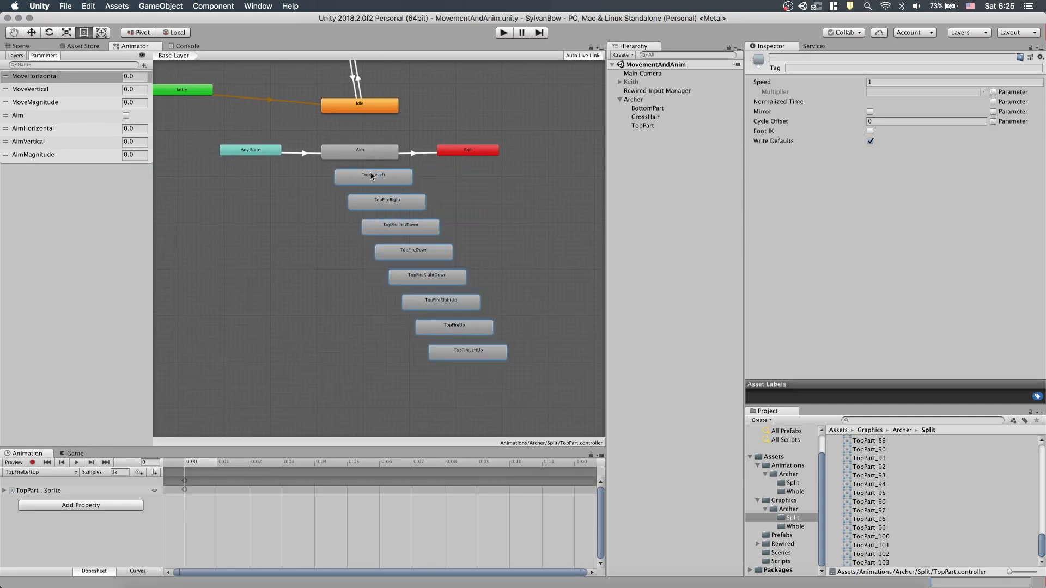
{"action": "key", "text": "super+BackSpace"}
Step: Duplicate the Aim state, place the copy below it and rename the copy Fire
{"action": "left_click", "coordinate": [362, 155]}
{"action": "right_click", "coordinate": [361, 155]}
{"action": "left_click", "coordinate": [381, 175]}
{"action": "right_click", "coordinate": [330, 217]}
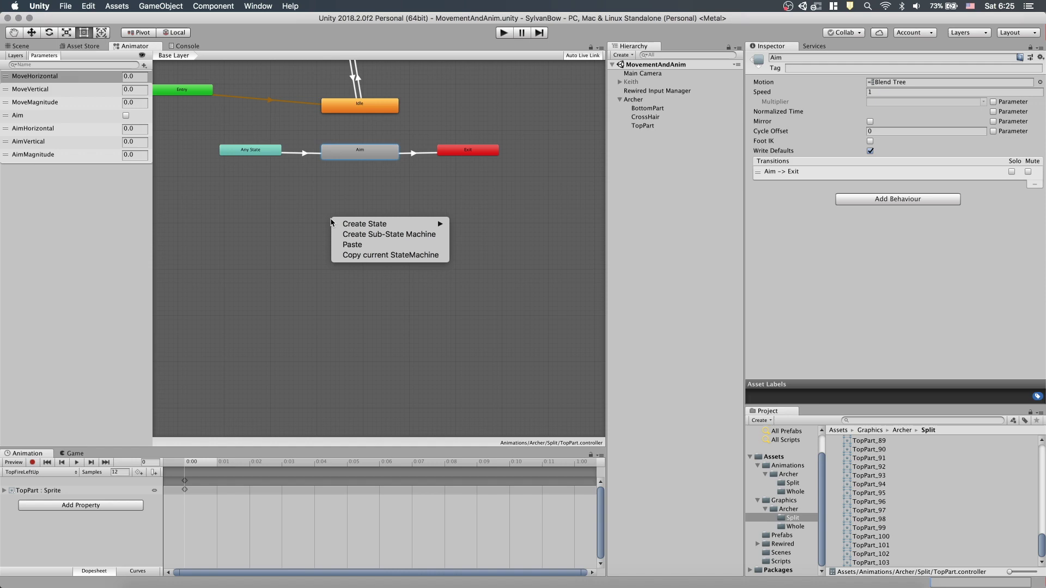
{"action": "left_click", "coordinate": [354, 245]}
{"action": "left_click_drag", "start_coordinate": [367, 231], "coordinate": [364, 213]}
{"action": "left_click", "coordinate": [789, 57]}
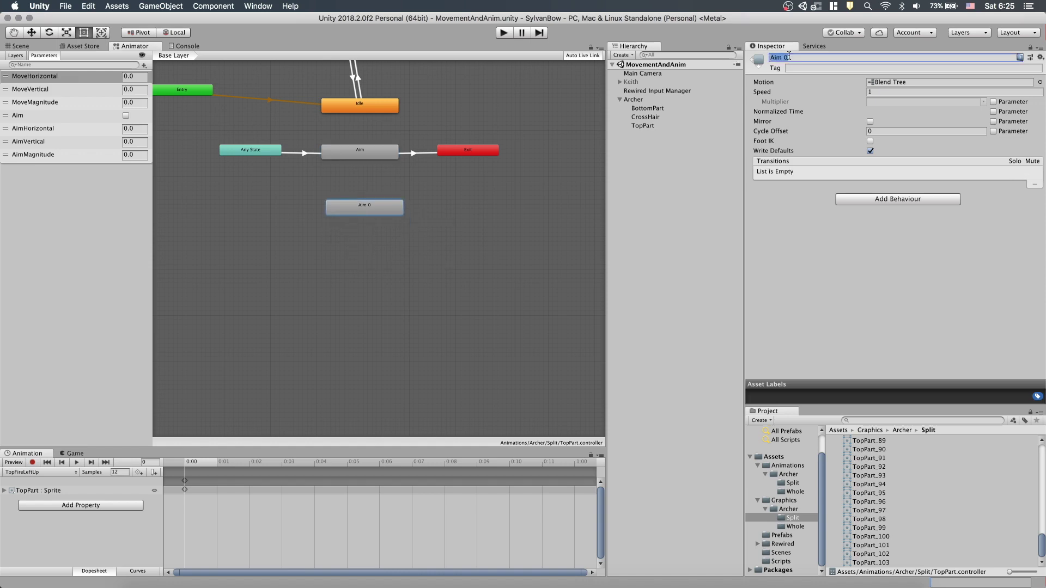
Step: Replace the first two motions in the Fire state's blend tree with TopFireRight and TopFireRightUp
{"action": "double_click", "coordinate": [364, 212]}
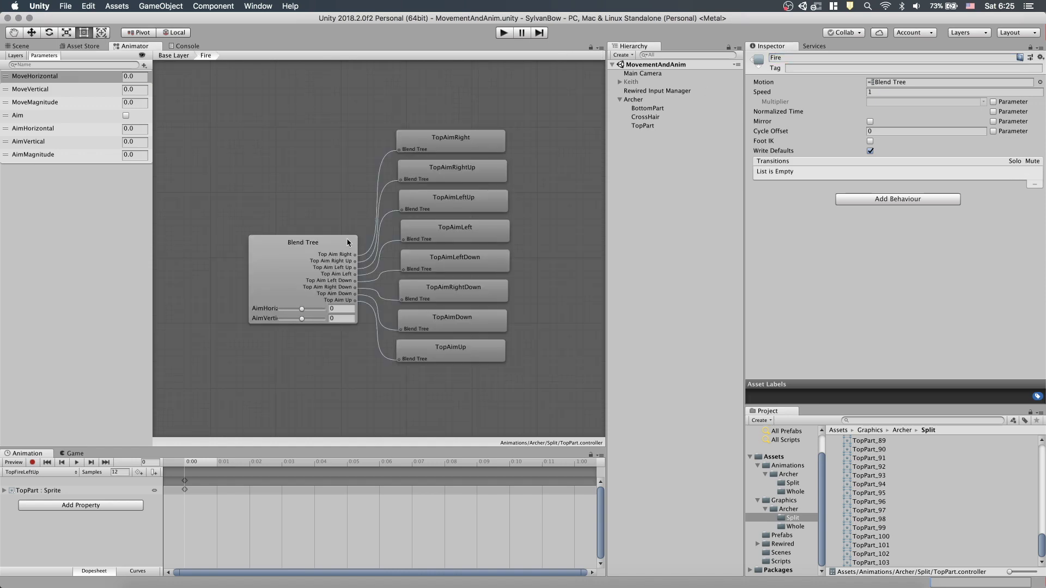
{"action": "left_click", "coordinate": [326, 259]}
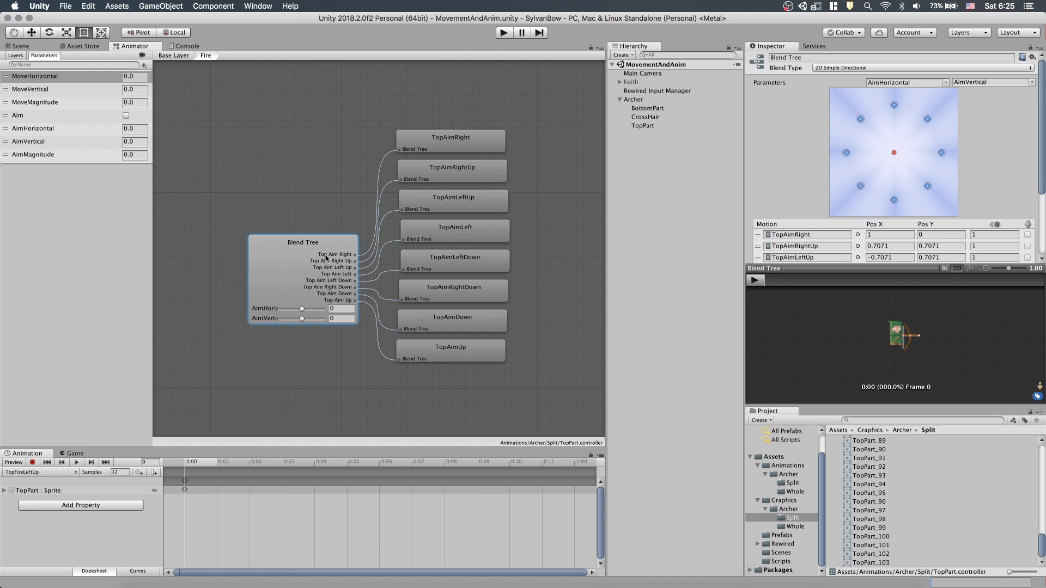
{"action": "scroll", "coordinate": [893, 191], "scroll_direction": "down", "scroll_amount": 3}
{"action": "left_click", "coordinate": [857, 177]}
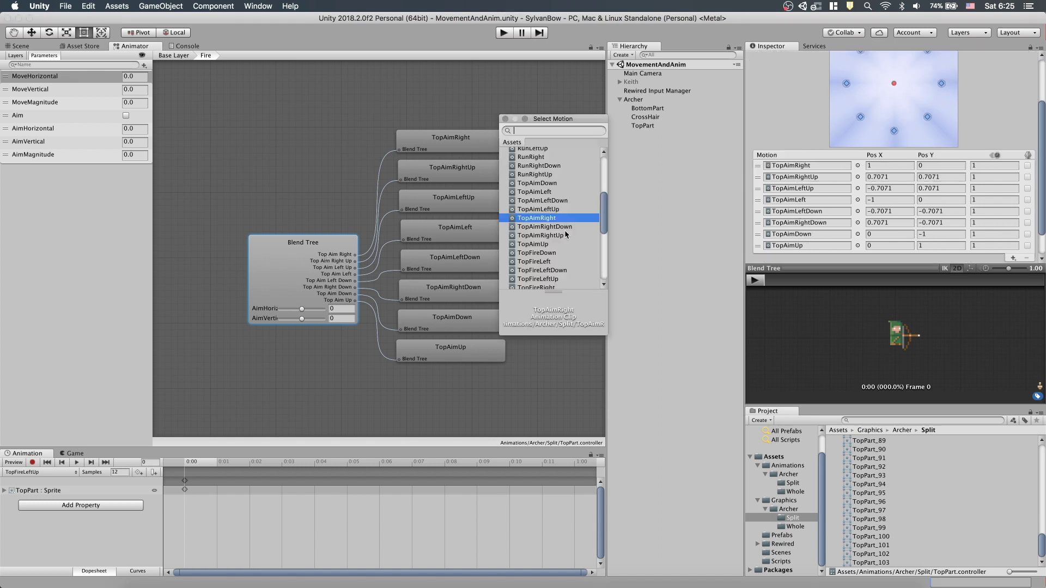
{"action": "scroll", "coordinate": [544, 229], "scroll_direction": "up", "scroll_amount": 2}
{"action": "scroll", "coordinate": [545, 269], "scroll_direction": "down", "scroll_amount": 1}
{"action": "left_click", "coordinate": [556, 276]}
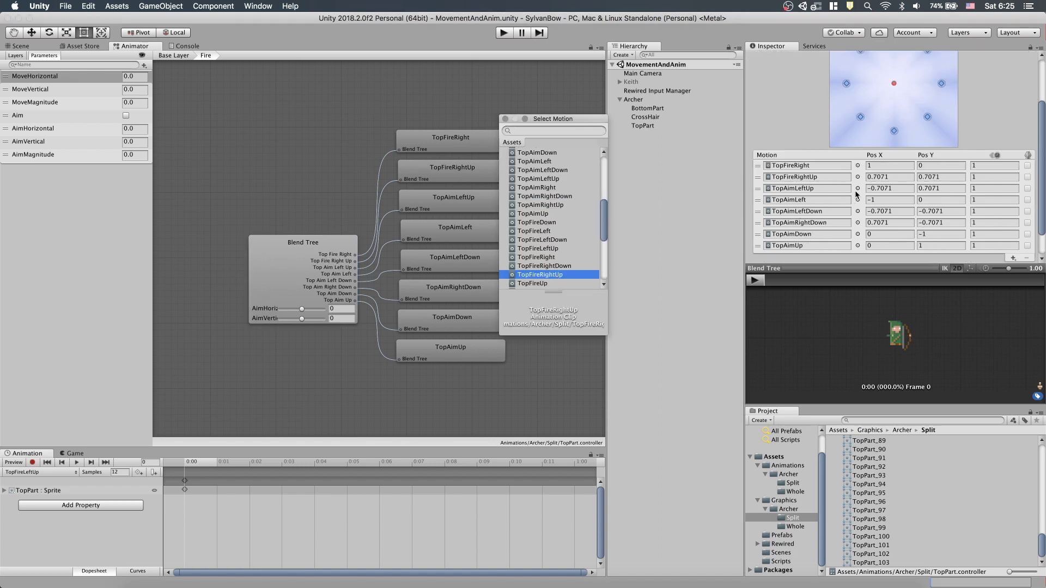
Step: Replace the remaining TopAim motions with the matching TopFire clips and preview the blend by moving its sample point
{"action": "left_click", "coordinate": [857, 189]}
{"action": "scroll", "coordinate": [559, 217], "scroll_direction": "down", "scroll_amount": 2}
{"action": "left_click", "coordinate": [559, 217]}
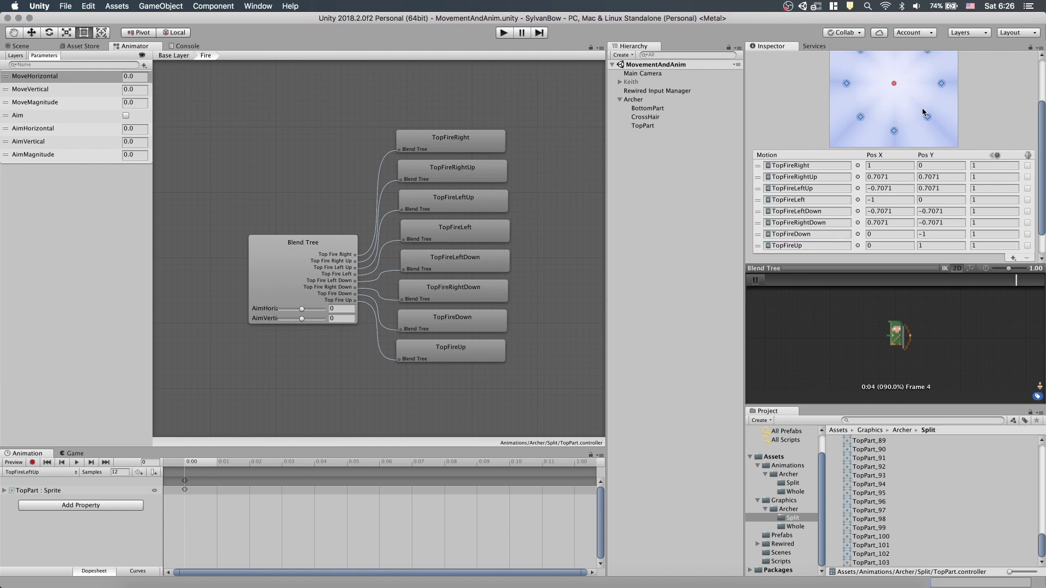
{"action": "left_click_drag", "start_coordinate": [895, 83], "coordinate": [908, 113]}
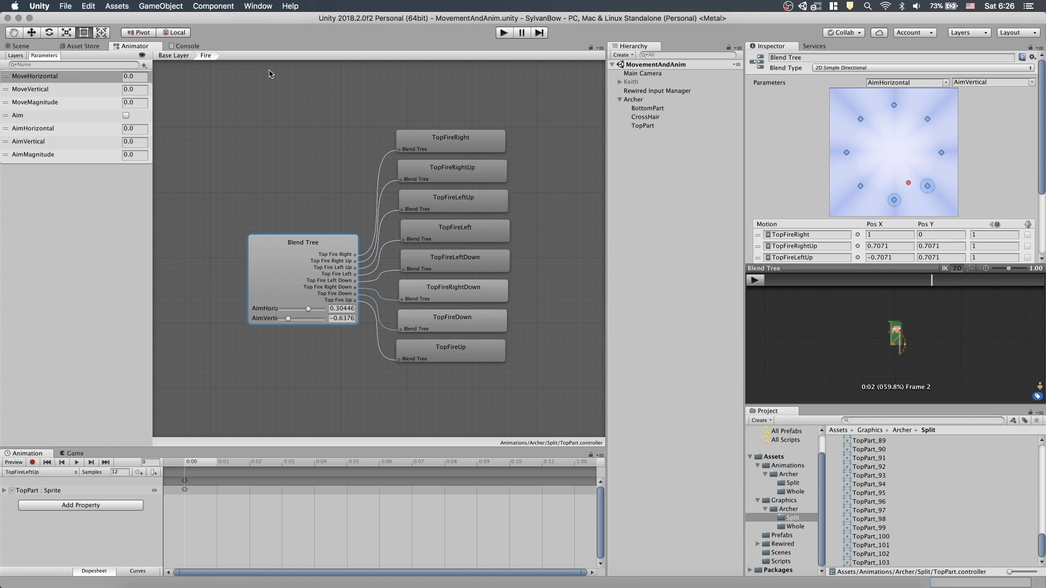
Step: Return to the base layer and make a transition from Aim to Fire
{"action": "left_click", "coordinate": [174, 56]}
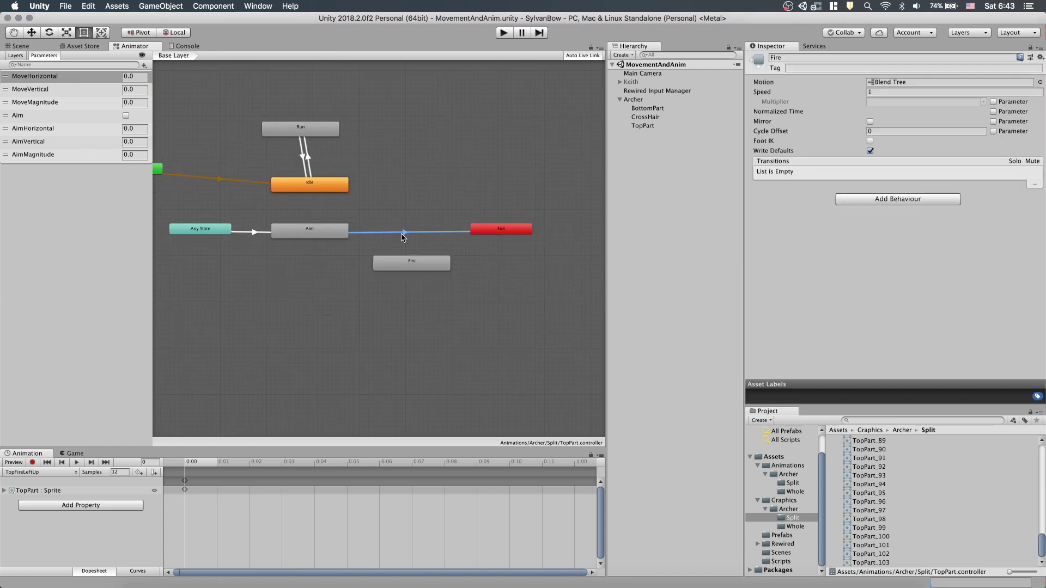
{"action": "left_click", "coordinate": [381, 232]}
{"action": "right_click", "coordinate": [329, 233]}
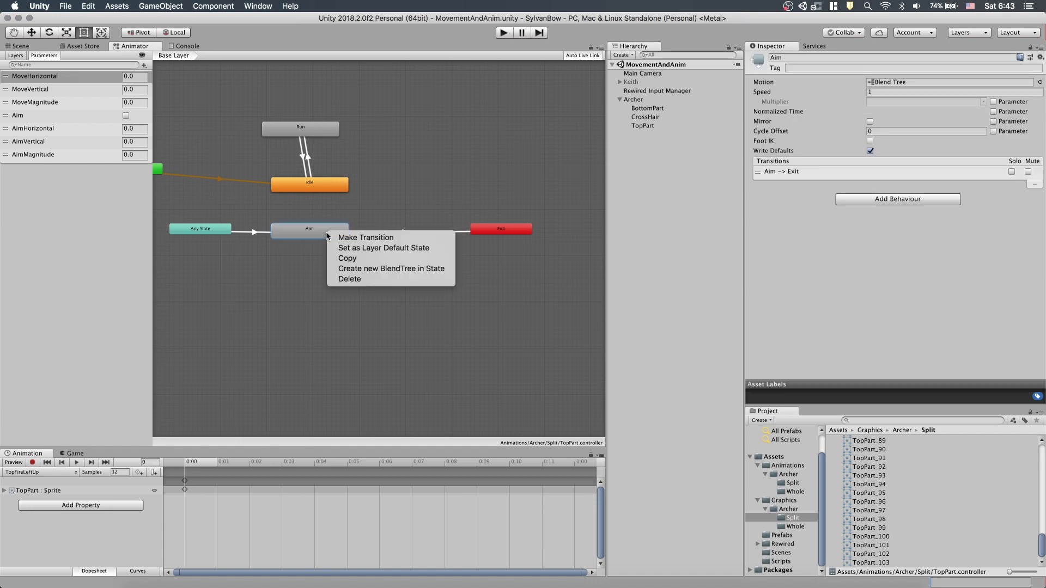
{"action": "left_click", "coordinate": [349, 235]}
{"action": "left_click", "coordinate": [381, 263]}
Step: Configure the Aim-to-Fire transition with no exit time, no fixed duration, a transition duration of 0 and the condition Aim false
{"action": "left_click", "coordinate": [894, 183]}
{"action": "type", "text": "0"}
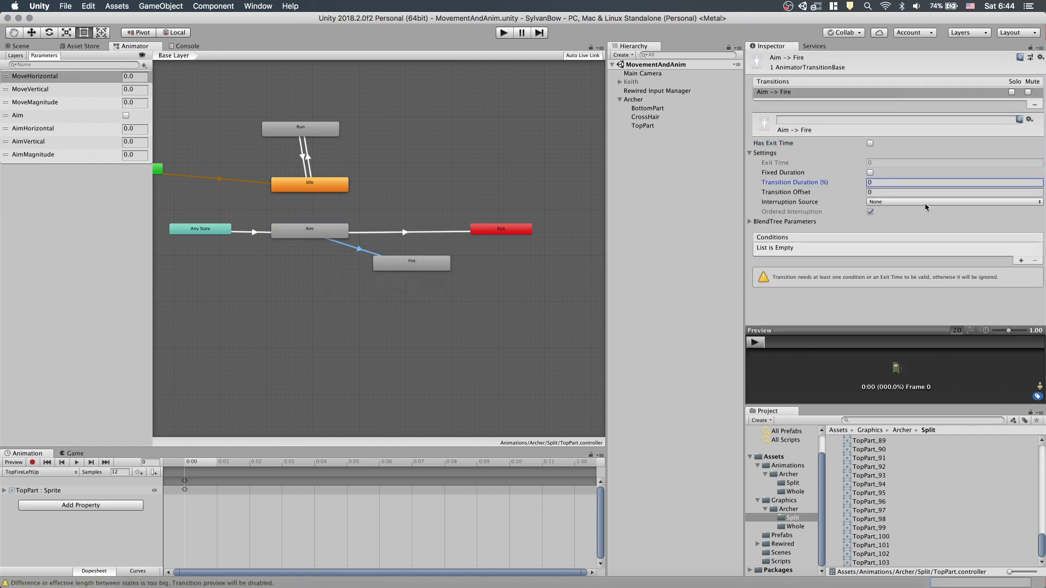
{"action": "left_click", "coordinate": [1018, 268]}
{"action": "left_click", "coordinate": [893, 249]}
{"action": "left_click", "coordinate": [915, 275]}
{"action": "left_click", "coordinate": [936, 248]}
{"action": "left_click", "coordinate": [929, 264]}
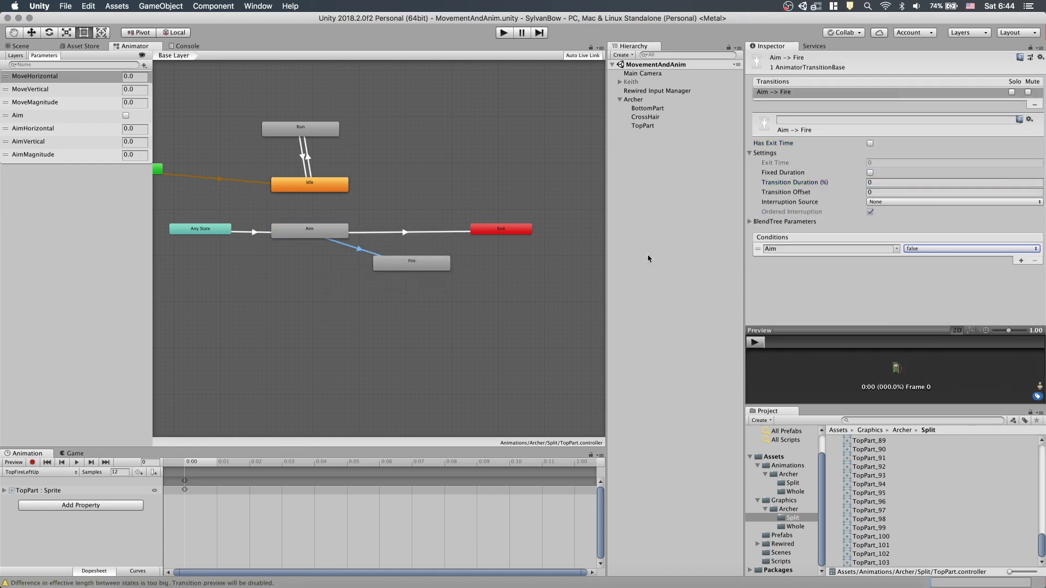
Step: Make a transition from the Fire state to Exit
{"action": "left_click", "coordinate": [434, 265]}
{"action": "right_click", "coordinate": [431, 265]}
{"action": "left_click", "coordinate": [457, 269]}
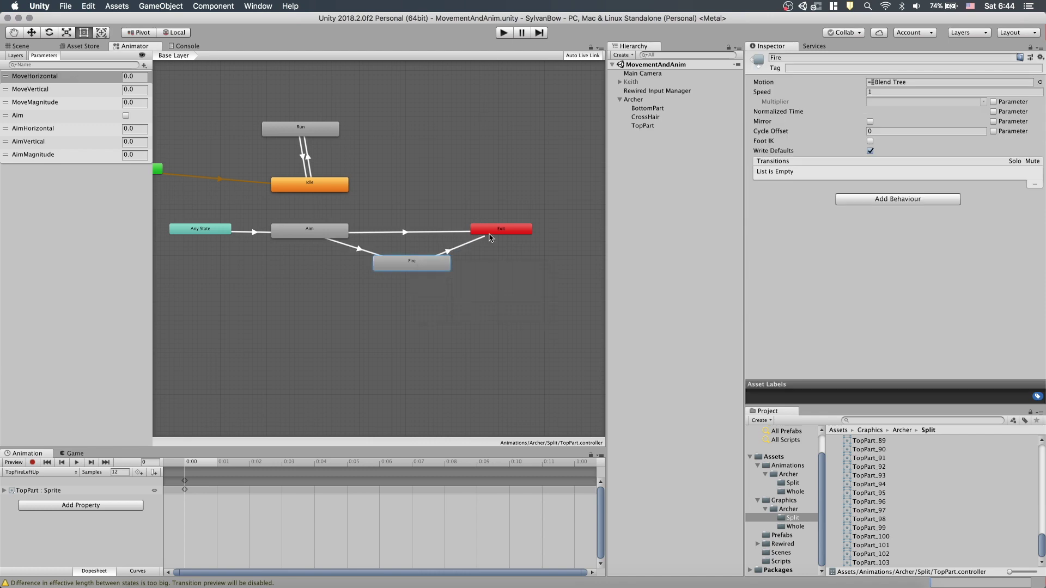
Step: Configure the Fire-to-Exit transition with exit time 2, no fixed duration and a transition duration of 0, and delete the Aim-to-Exit transition
{"action": "left_click", "coordinate": [497, 234]}
{"action": "left_click", "coordinate": [461, 251]}
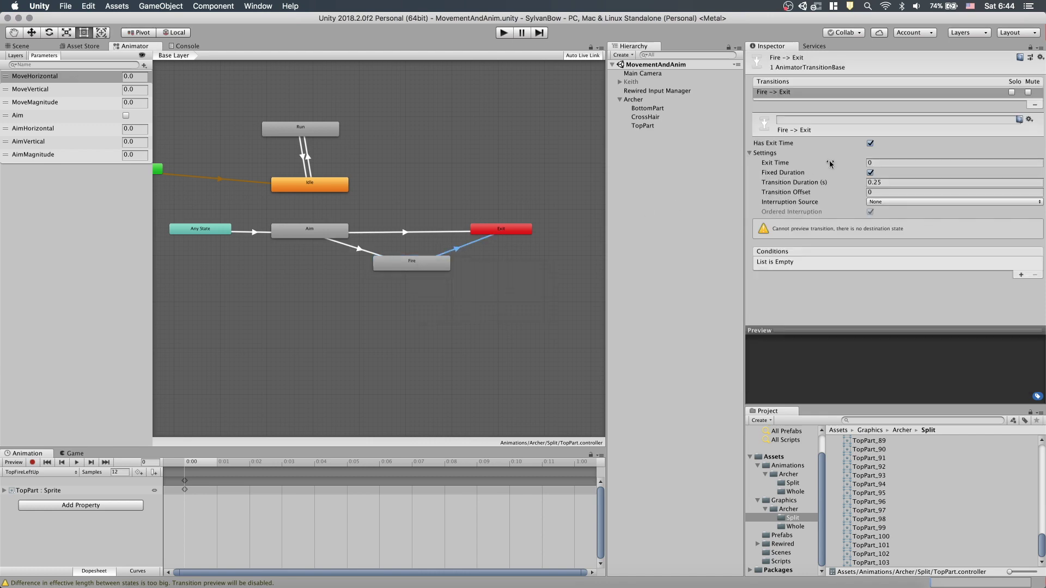
{"action": "left_click", "coordinate": [885, 182]}
{"action": "left_click", "coordinate": [877, 164]}
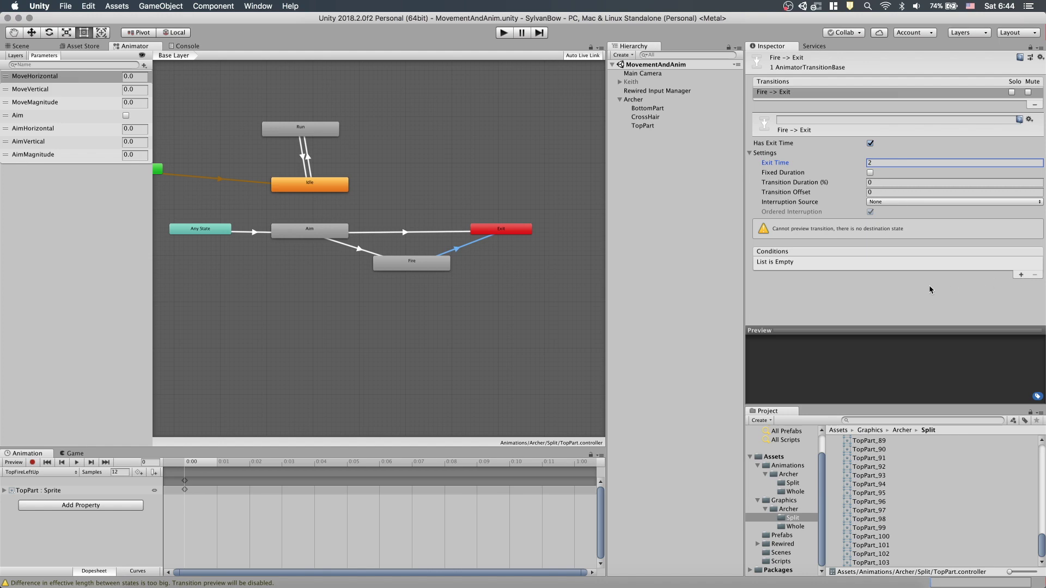
{"action": "left_click", "coordinate": [413, 238]}
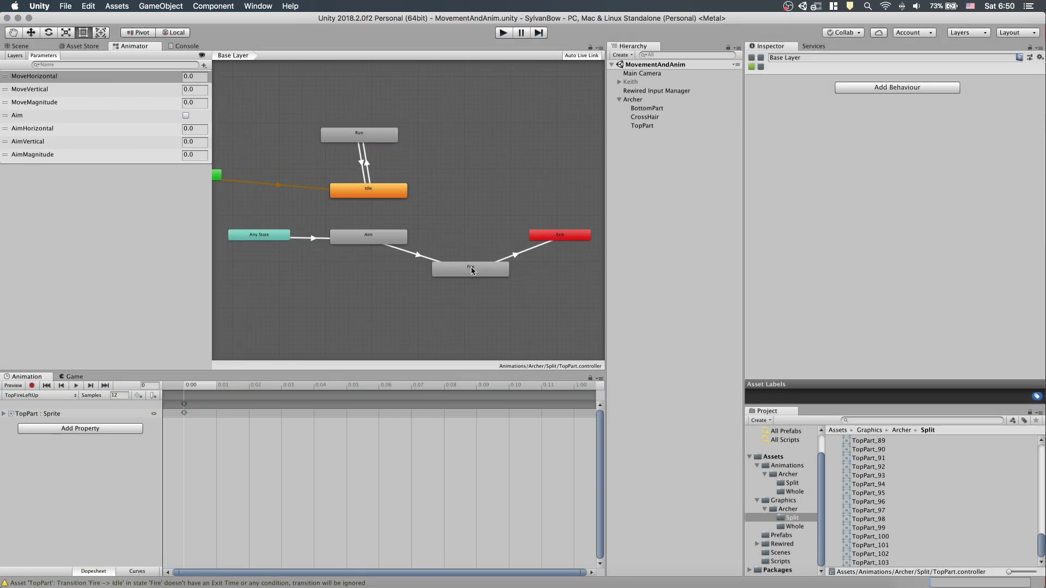
Step: Make a transition from the Fire state to the Idle state
{"action": "right_click", "coordinate": [472, 270]}
{"action": "left_click", "coordinate": [488, 273]}
{"action": "left_click", "coordinate": [402, 195]}
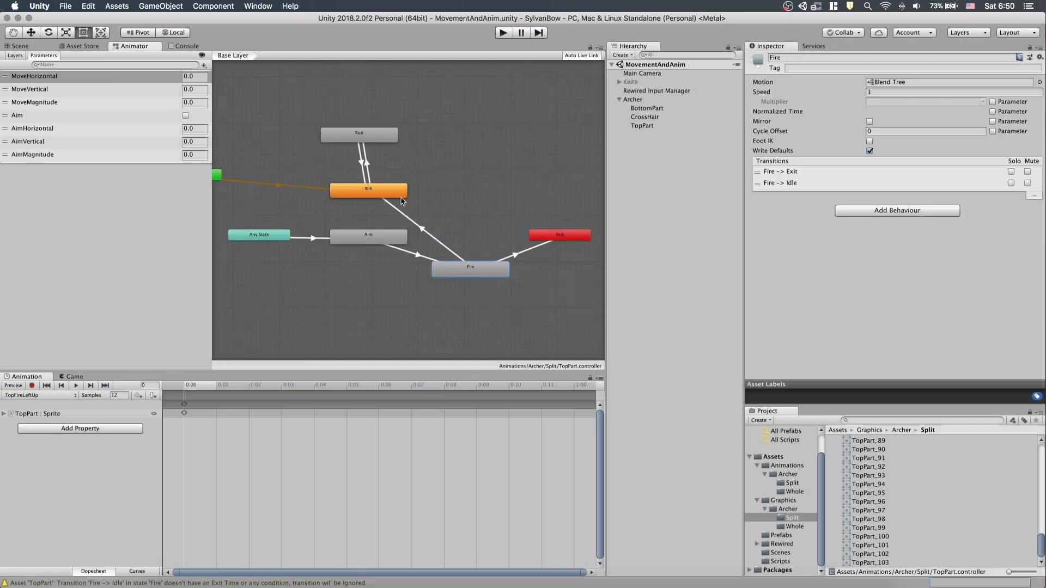
Step: Configure the Fire-to-Idle transition with exit time 2, no fixed duration and a transition duration of 0
{"action": "left_click", "coordinate": [427, 236]}
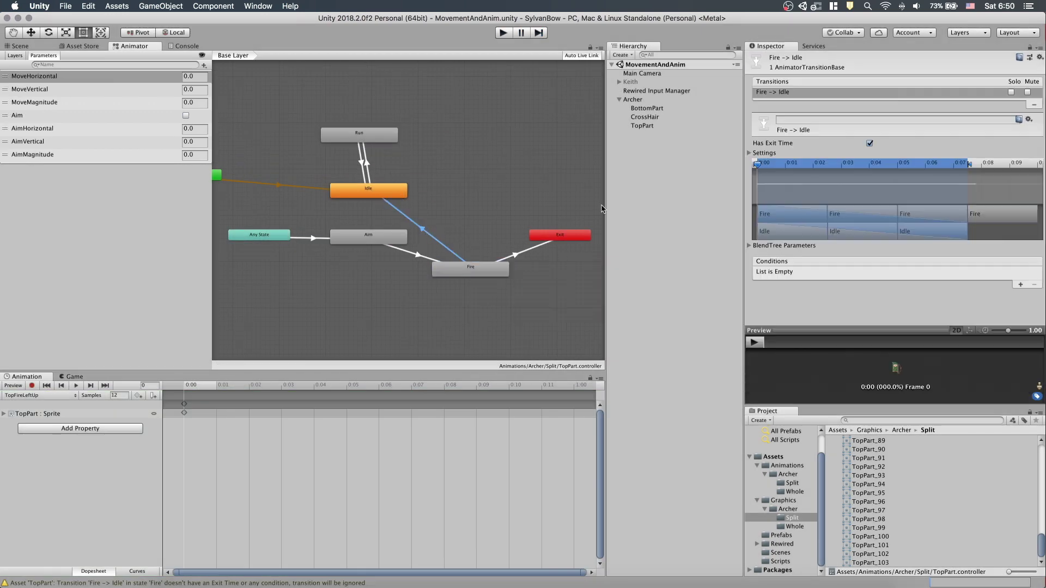
{"action": "left_click", "coordinate": [749, 154]}
{"action": "left_click", "coordinate": [869, 163]}
{"action": "type", "text": "2"}
{"action": "left_click", "coordinate": [877, 183]}
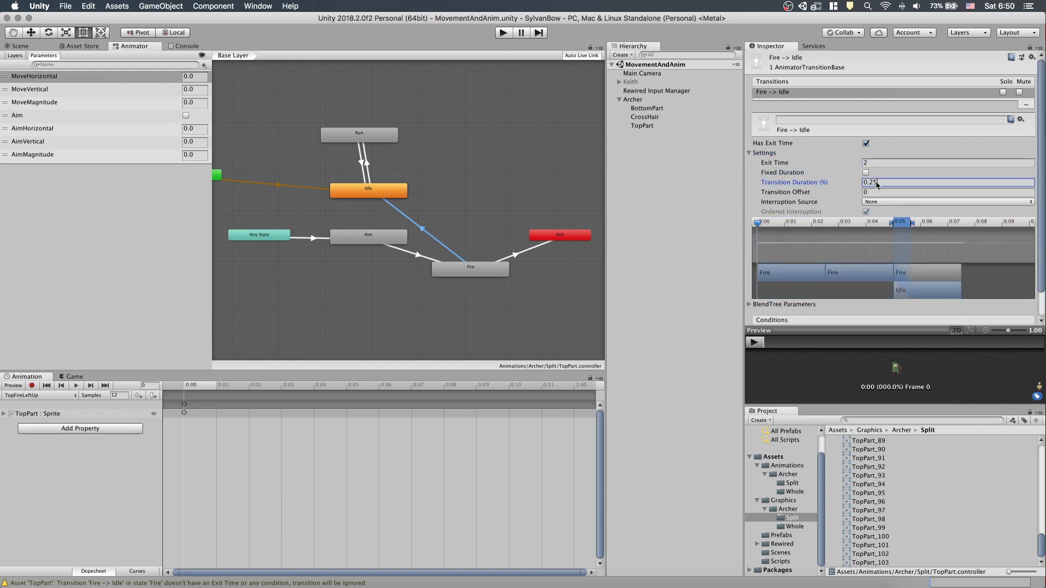
Step: Add the condition MoveMagnitude Less 0.001 to the Fire-to-Idle transition
{"action": "scroll", "coordinate": [808, 164], "scroll_direction": "down", "scroll_amount": 2}
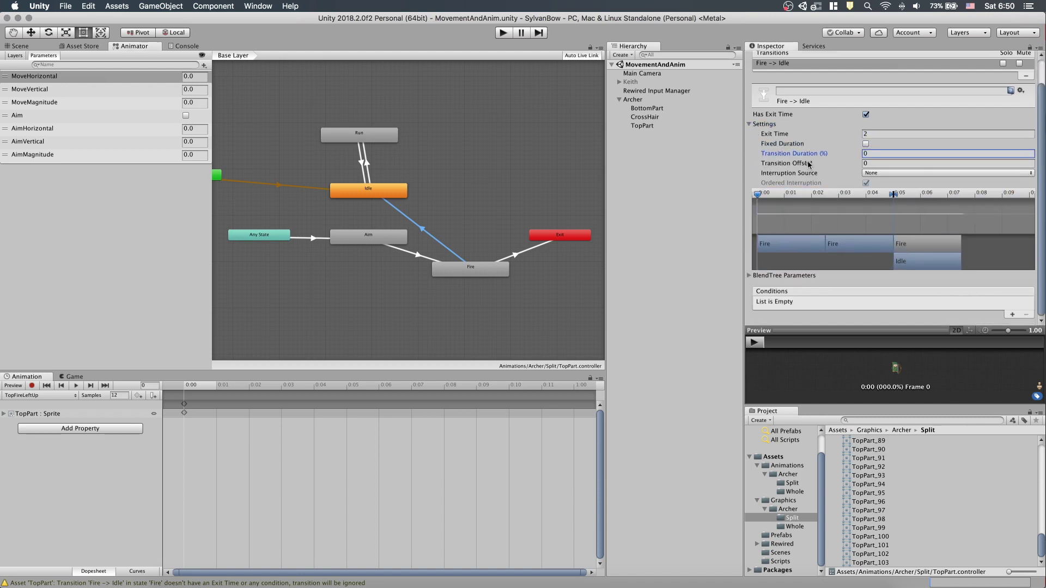
{"action": "left_click", "coordinate": [1011, 315]}
{"action": "left_click", "coordinate": [891, 303]}
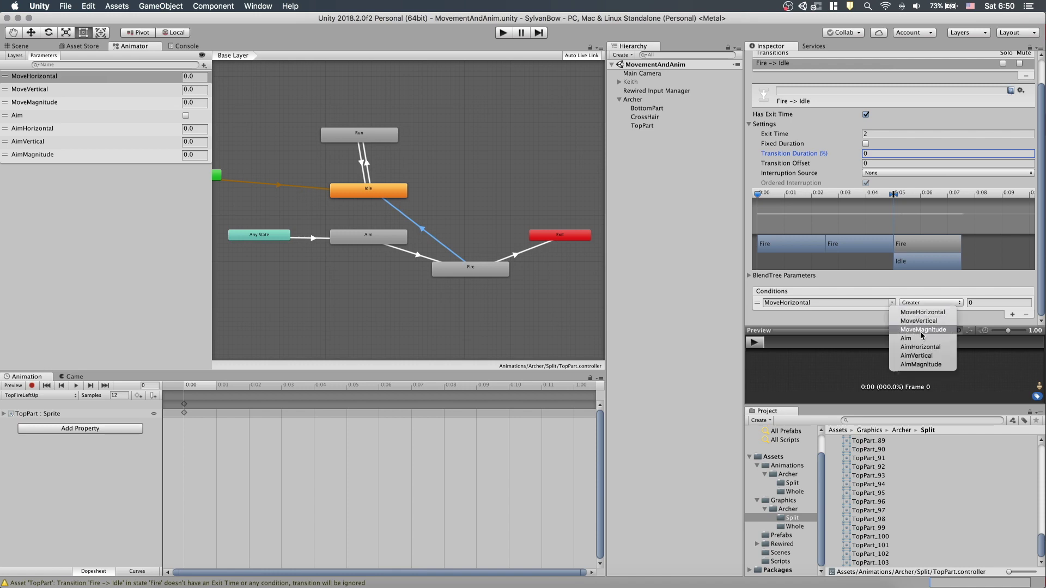
{"action": "left_click", "coordinate": [920, 334]}
{"action": "left_click", "coordinate": [927, 304]}
{"action": "left_click", "coordinate": [928, 312]}
{"action": "left_click", "coordinate": [982, 304]}
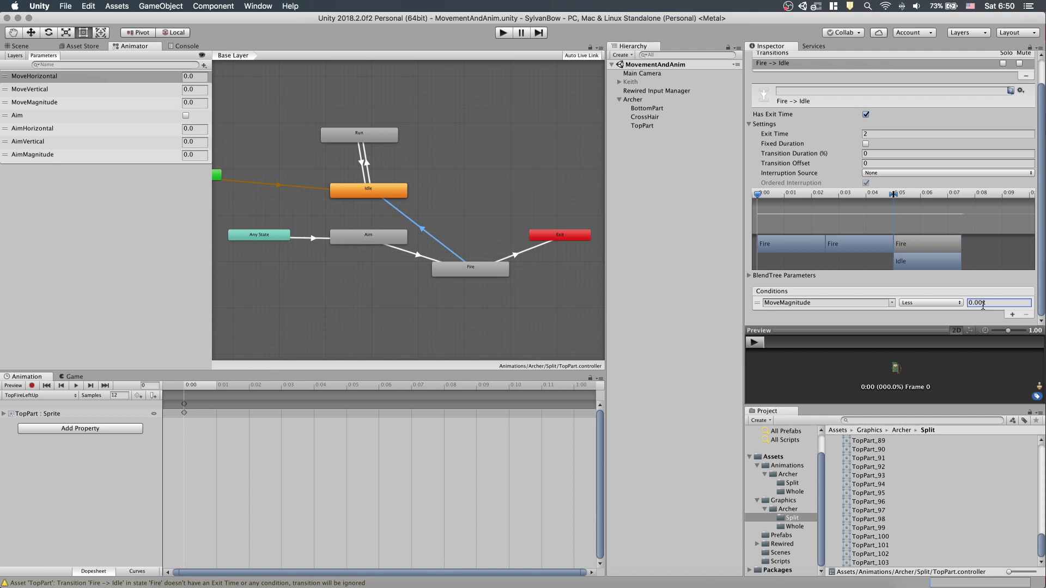
Step: Make a transition from the Fire state to the Run state
{"action": "left_click", "coordinate": [479, 274]}
{"action": "right_click", "coordinate": [478, 273]}
{"action": "left_click", "coordinate": [493, 277]}
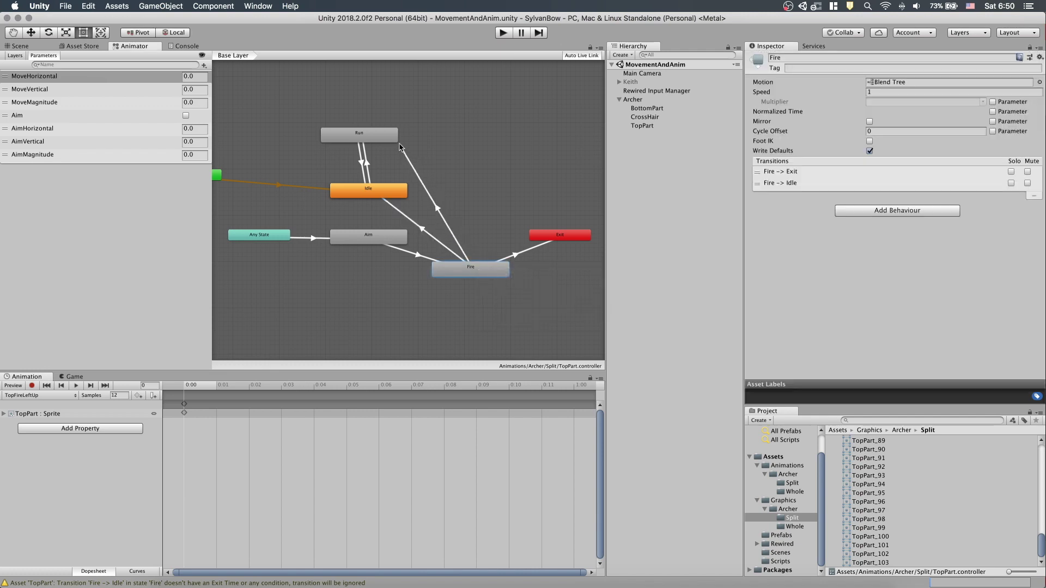
{"action": "left_click", "coordinate": [384, 137]}
Step: Configure the Fire-to-Run transition with exit time 2, no fixed duration, a transition duration of 0 and the condition MoveMagnitude Greater 0
{"action": "left_click", "coordinate": [431, 219]}
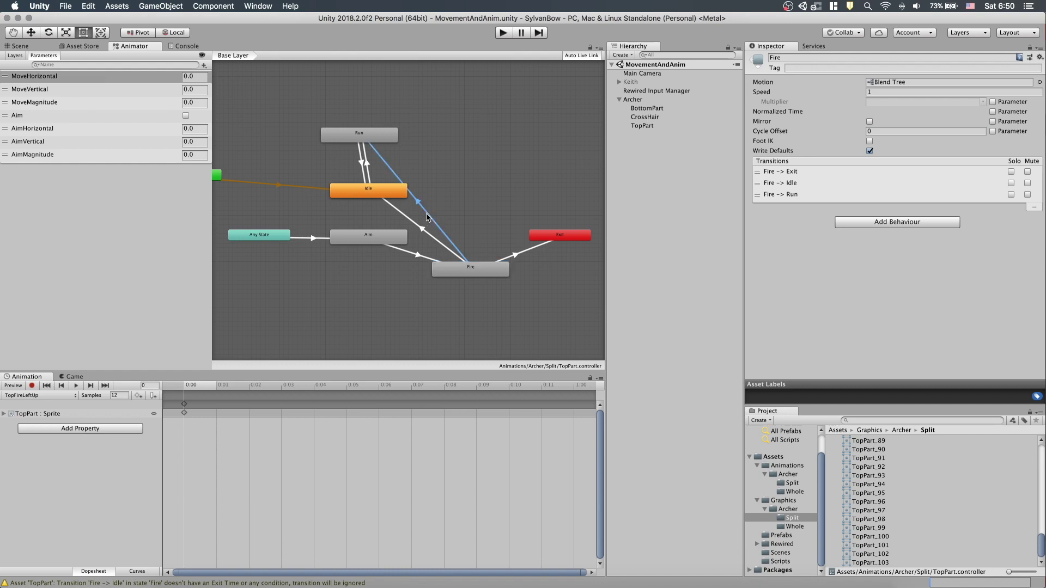
{"action": "left_click", "coordinate": [866, 173]}
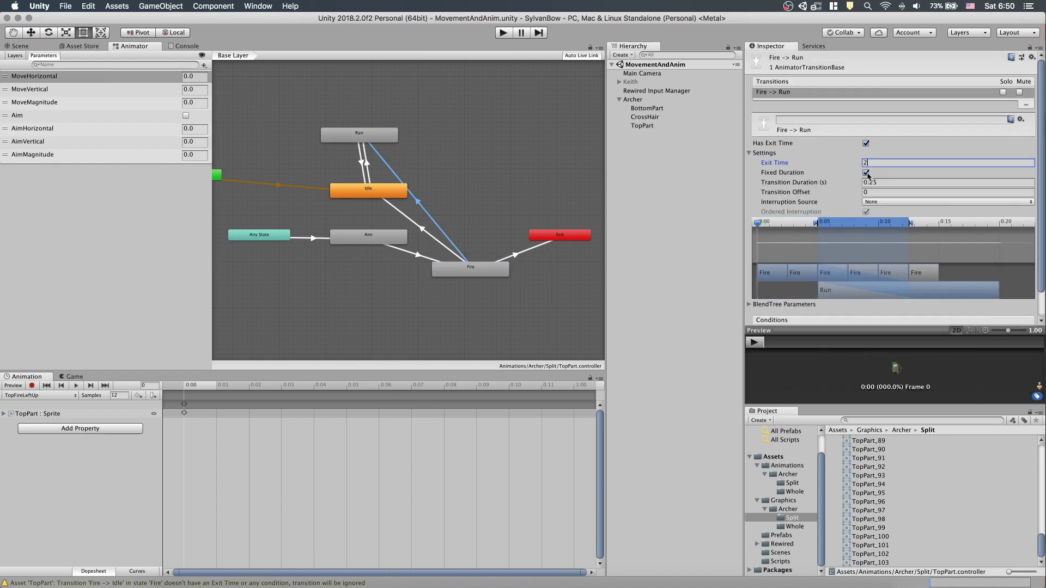
{"action": "left_click", "coordinate": [873, 182]}
{"action": "scroll", "coordinate": [979, 288], "scroll_direction": "down", "scroll_amount": 2}
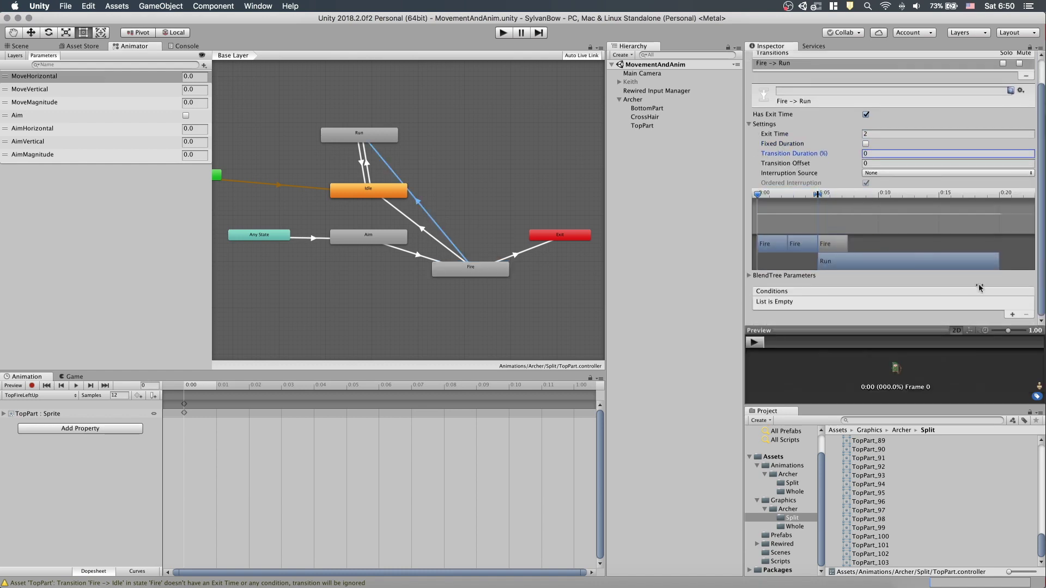
{"action": "left_click", "coordinate": [1013, 315]}
{"action": "left_click", "coordinate": [892, 302]}
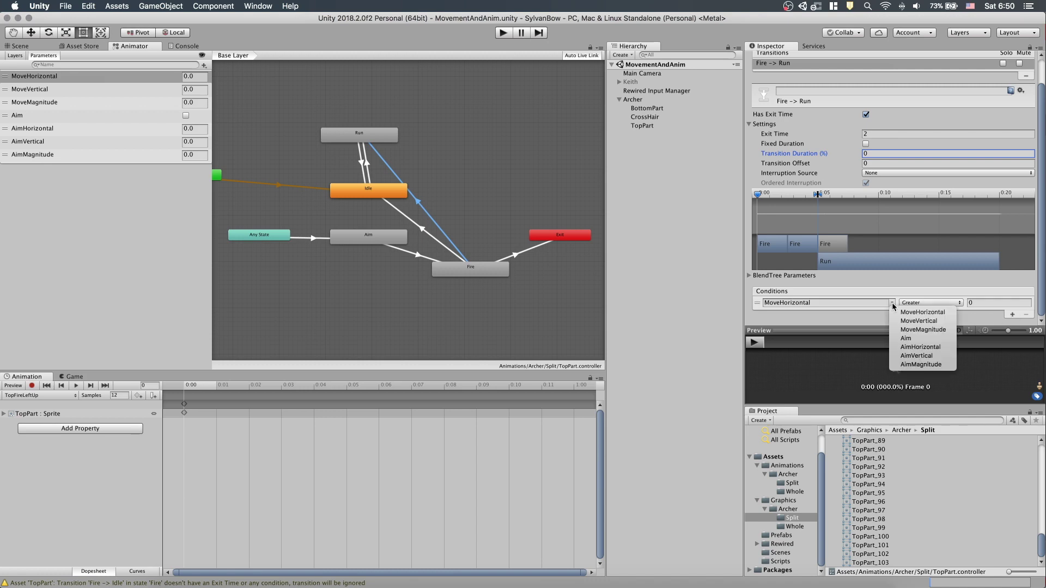
{"action": "left_click", "coordinate": [914, 332]}
Step: Delete the Fire-to-Exit transition and move the Fire state level with Idle in the animator graph
{"action": "left_click", "coordinate": [516, 256]}
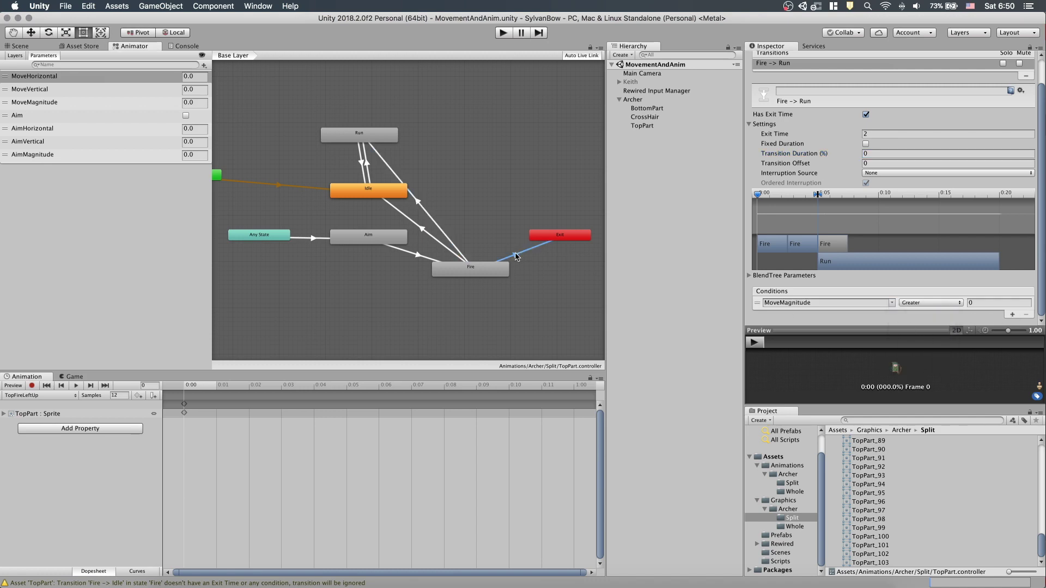
{"action": "key", "text": "Delete"}
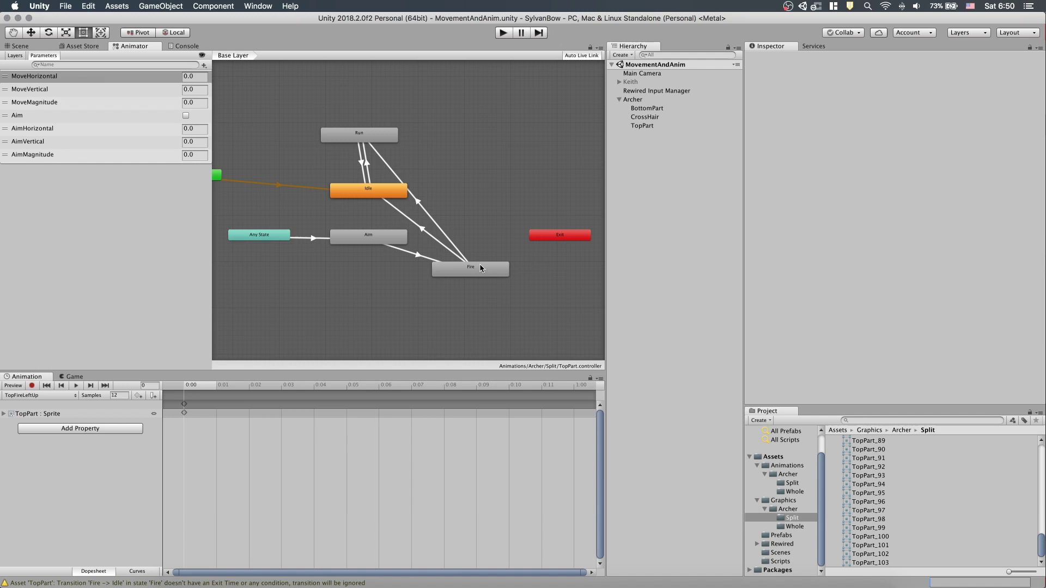
{"action": "left_click_drag", "start_coordinate": [481, 268], "coordinate": [514, 197]}
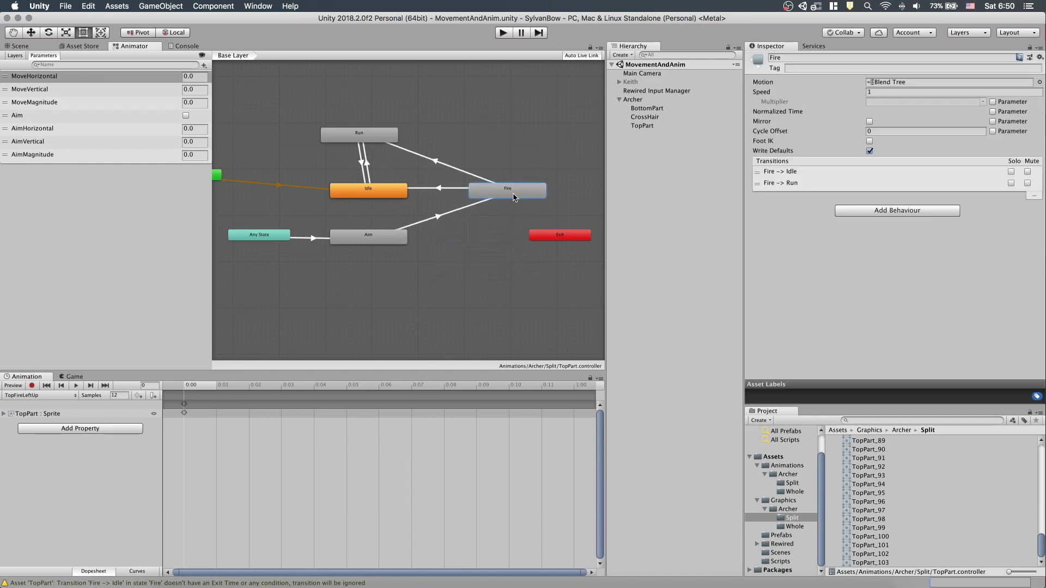
Step: Run the game to test the archer's new Fire transitions
{"action": "left_click", "coordinate": [503, 33]}
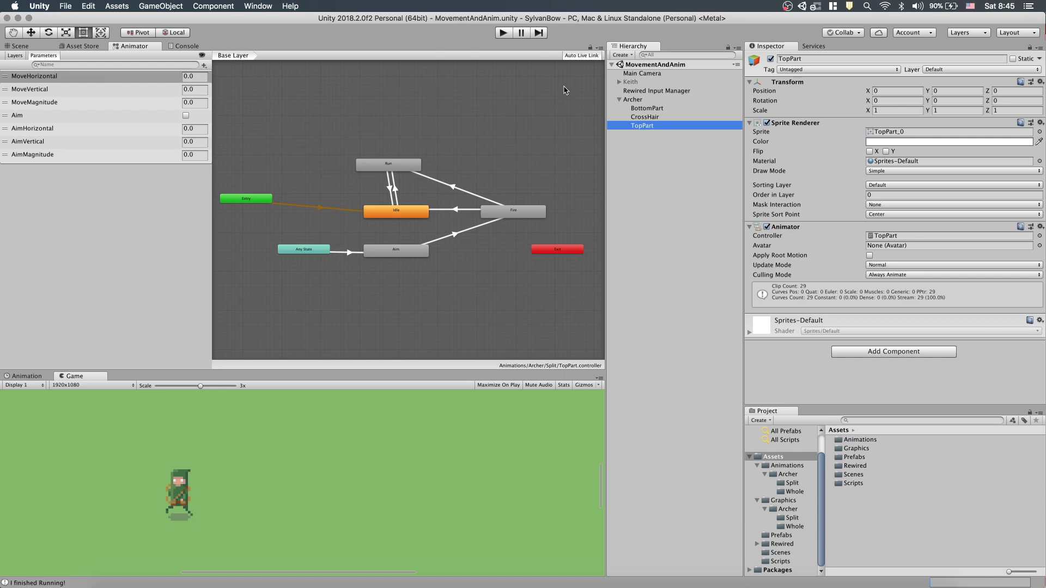
Step: Add a new state machine behaviour script named Test to the Run state
{"action": "left_click", "coordinate": [391, 166]}
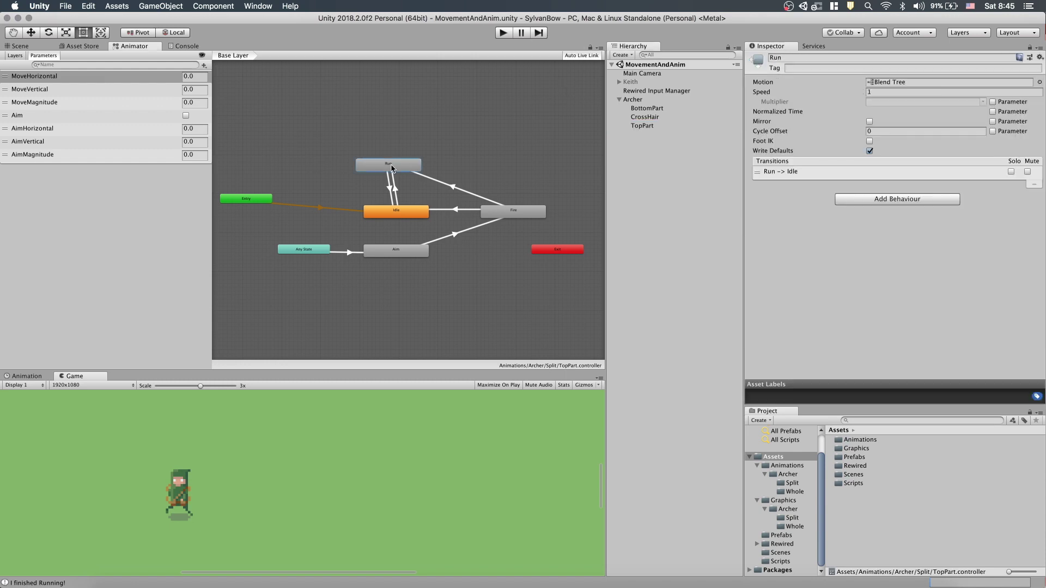
{"action": "left_click", "coordinate": [885, 199]}
{"action": "type", "text": "Test"}
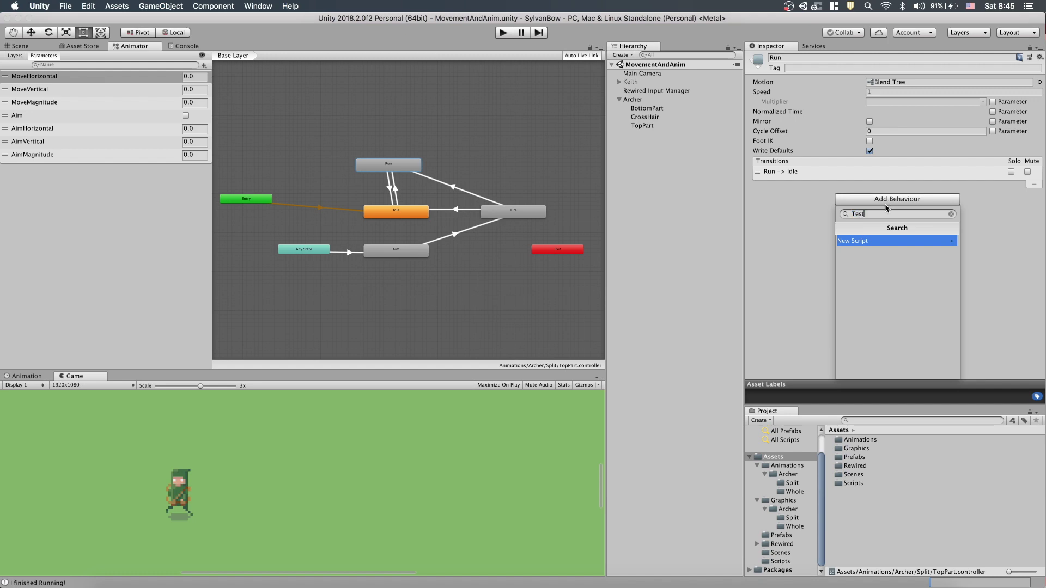
{"action": "key", "text": "Return"}
{"action": "left_click", "coordinate": [892, 371]}
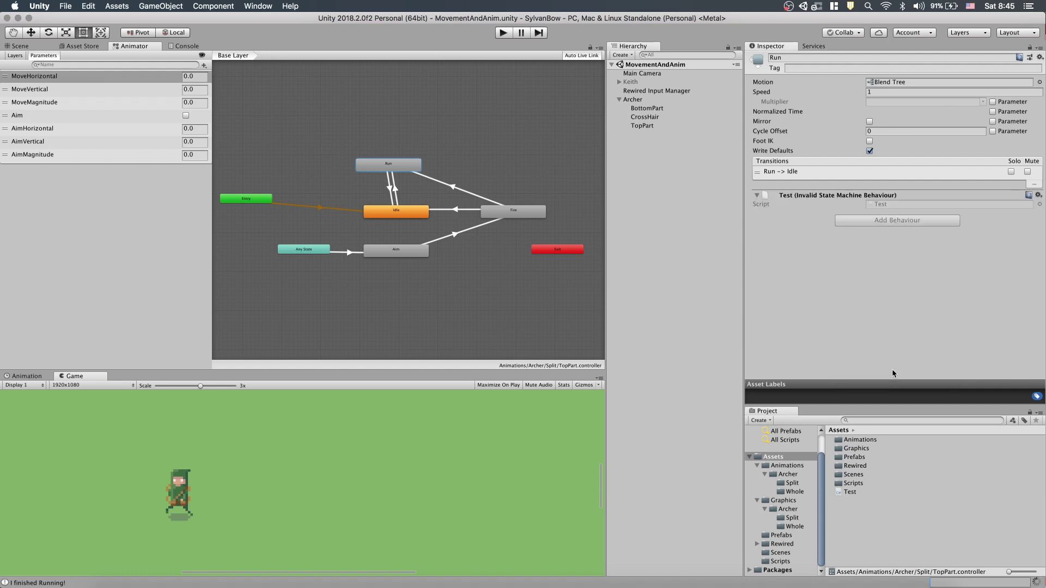
Step: Open the Test script in Visual Studio Code and uncomment its OnStateEnter, OnStateUpdate and OnStateExit methods
{"action": "left_click", "coordinate": [846, 493]}
{"action": "double_click", "coordinate": [842, 492]}
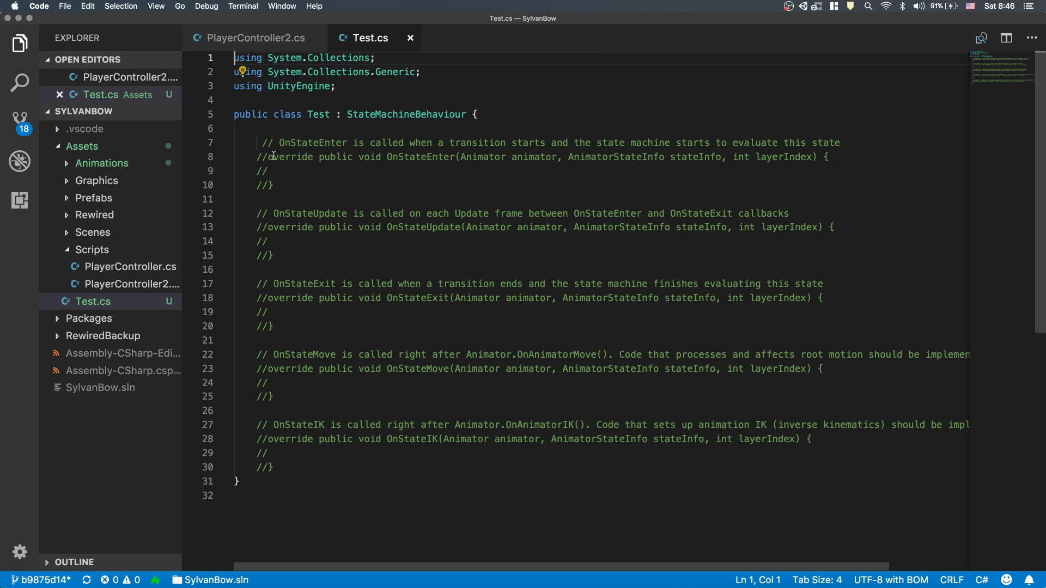
{"action": "left_click_drag", "start_coordinate": [273, 156], "coordinate": [274, 185]}
{"action": "key", "text": "super+slash"}
{"action": "left_click_drag", "start_coordinate": [268, 227], "coordinate": [274, 256]}
{"action": "key", "text": "super+slash"}
{"action": "left_click_drag", "start_coordinate": [267, 298], "coordinate": [274, 326]}
{"action": "key", "text": "super+slash"}
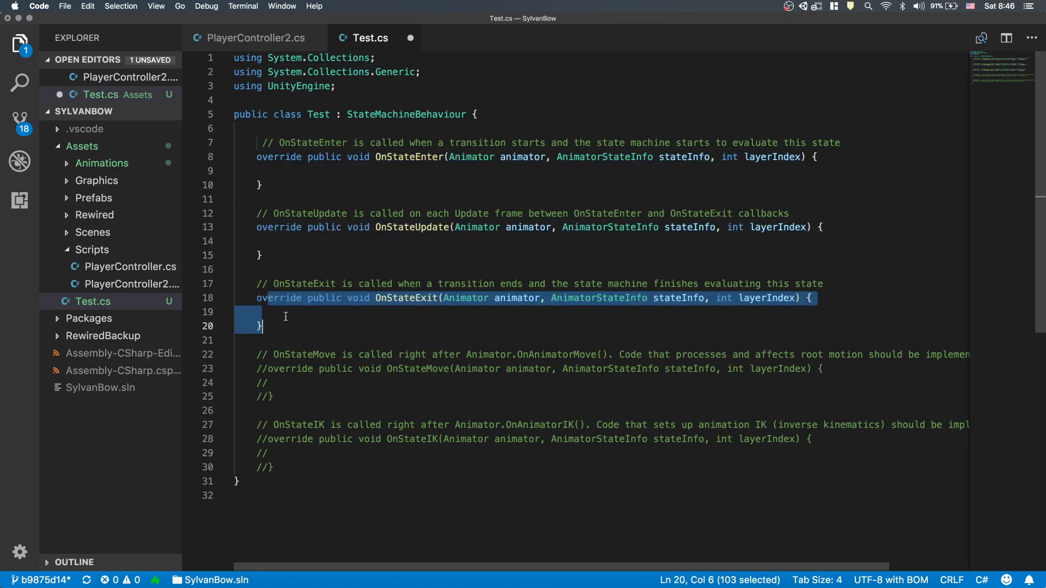
Step: Log "I've started Running!" in OnStateEnter, "I'm Running!" in OnStateUpdate and "I've finished Running!" in OnStateExit using Debug.Log
{"action": "left_click", "coordinate": [298, 172]}
{"action": "type", "text": "Debug.Log(\"I've started Running!\");"}
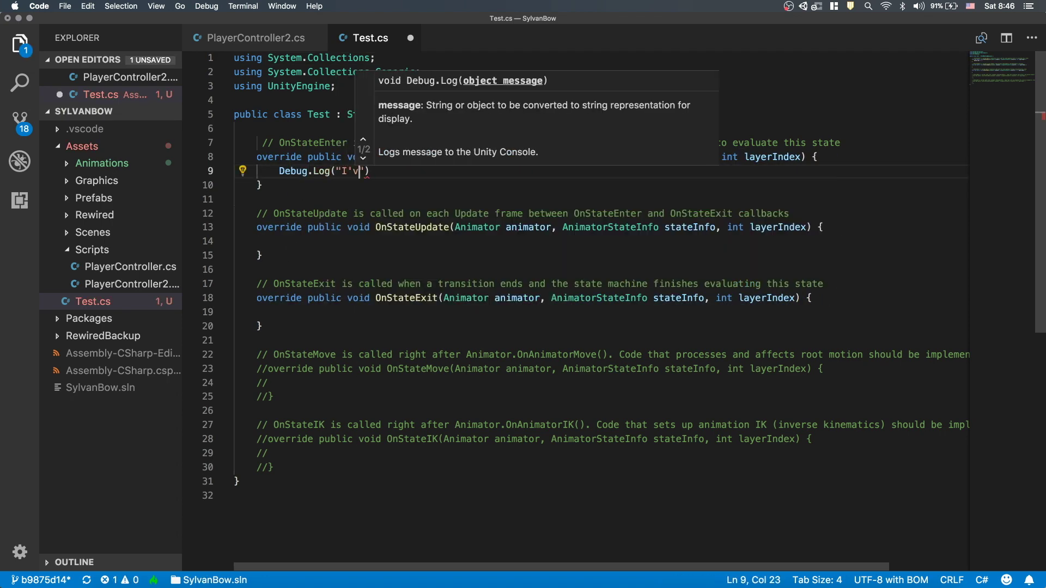
{"action": "left_click", "coordinate": [478, 227]}
{"action": "left_click", "coordinate": [283, 241]}
{"action": "type", "text": "Debug.Log(\"I'm Running!\");"}
{"action": "left_click", "coordinate": [283, 312]}
{"action": "type", "text": "Debug.Log(\"I've finished Running!\");"}
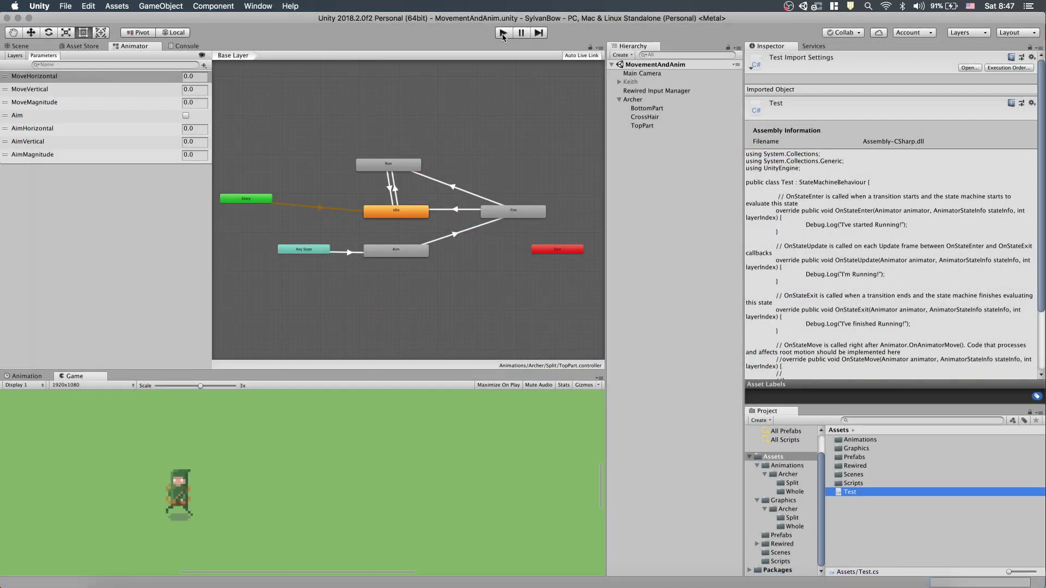
Step: Return to Unity, run the game with the Console shown and make the archer run to the right
{"action": "left_click", "coordinate": [502, 34]}
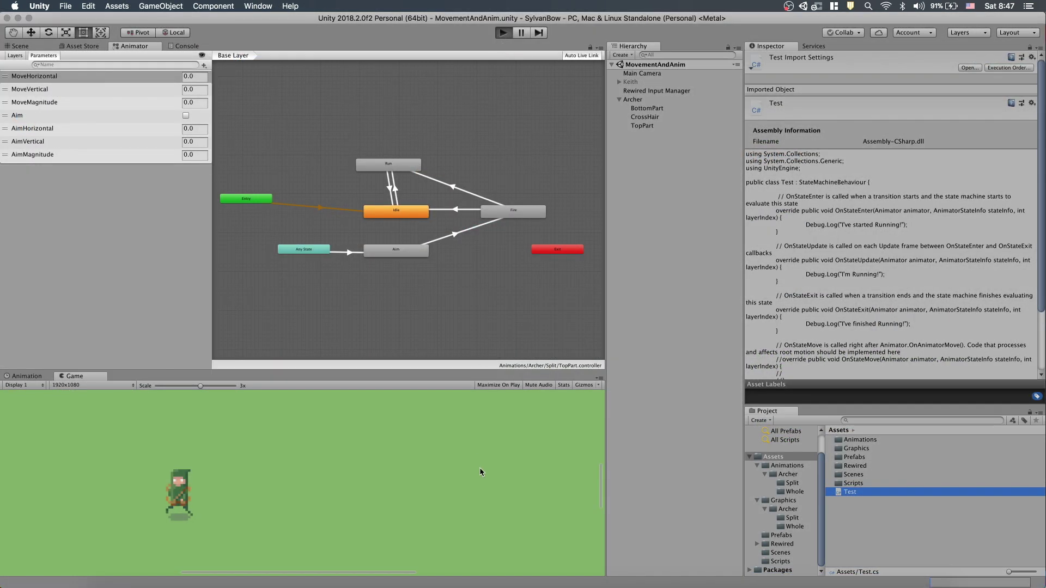
{"action": "left_click", "coordinate": [184, 47]}
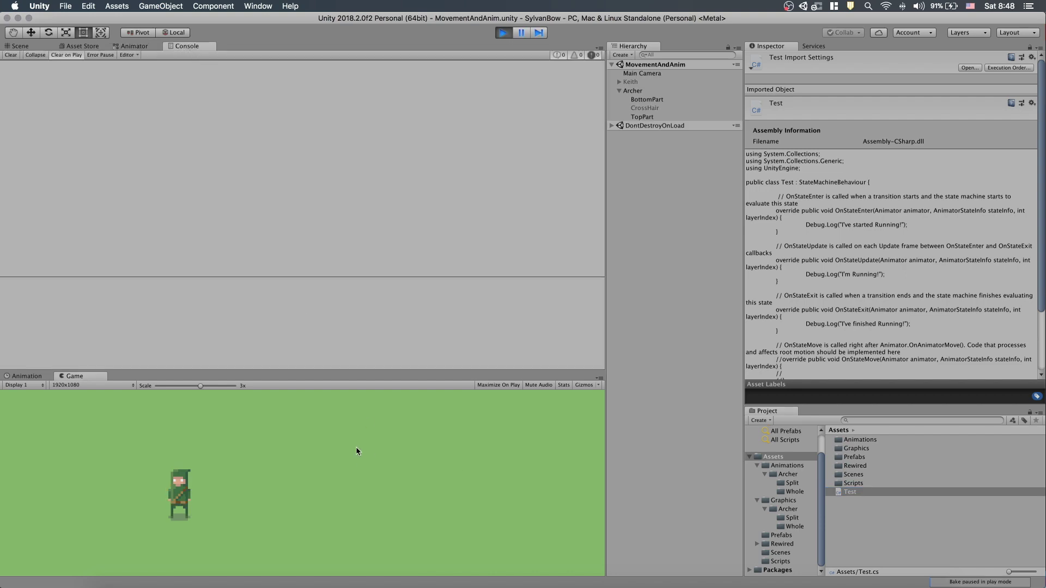
{"action": "key", "text": "Right"}
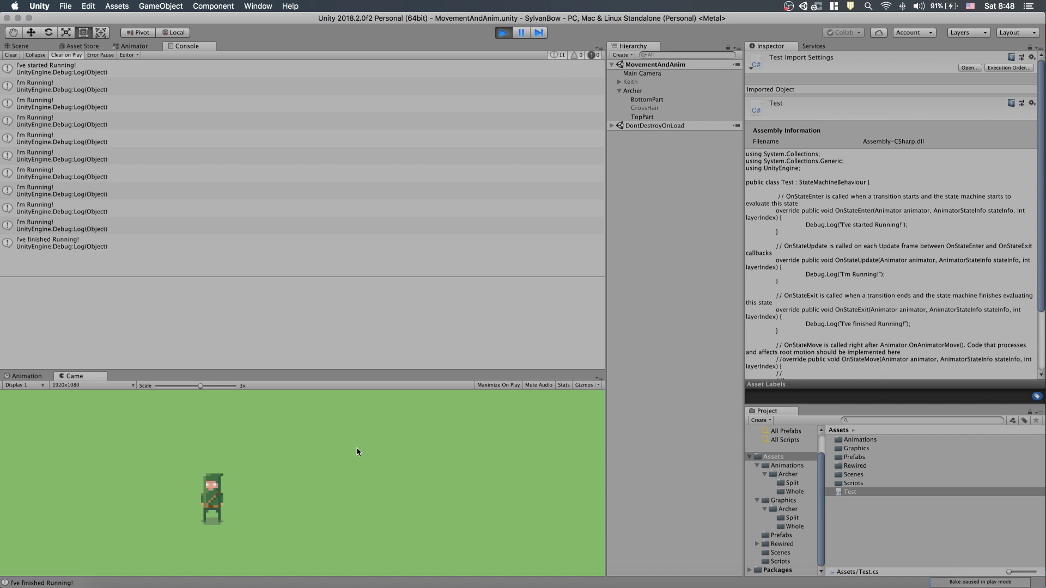
Step: Inspect the Console entries logged when the Run state starts, updates and finishes
{"action": "left_click", "coordinate": [170, 71]}
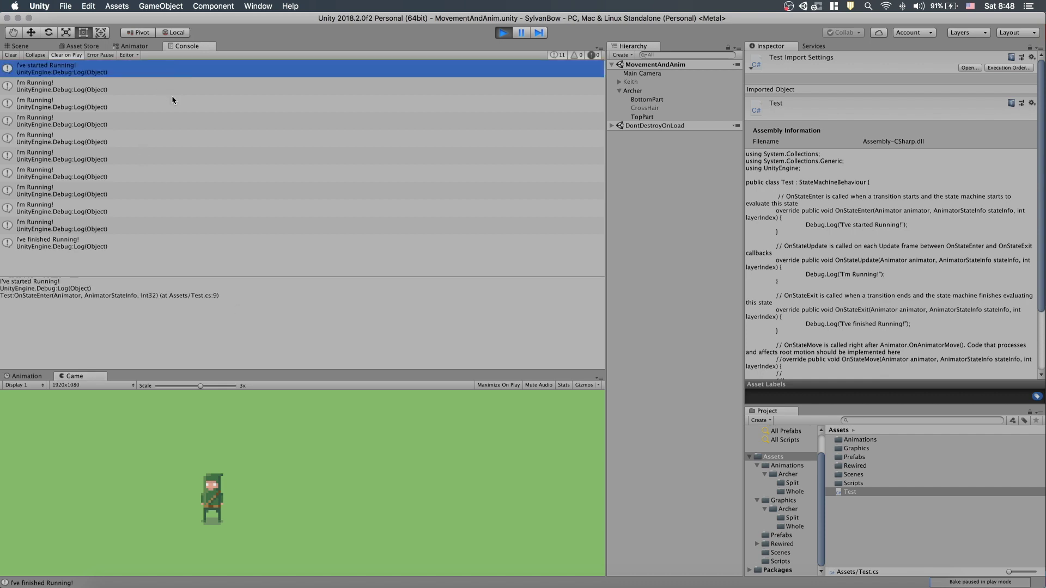
{"action": "left_click", "coordinate": [172, 96]}
{"action": "left_click", "coordinate": [177, 173]}
{"action": "left_click", "coordinate": [182, 194]}
{"action": "left_click", "coordinate": [189, 248]}
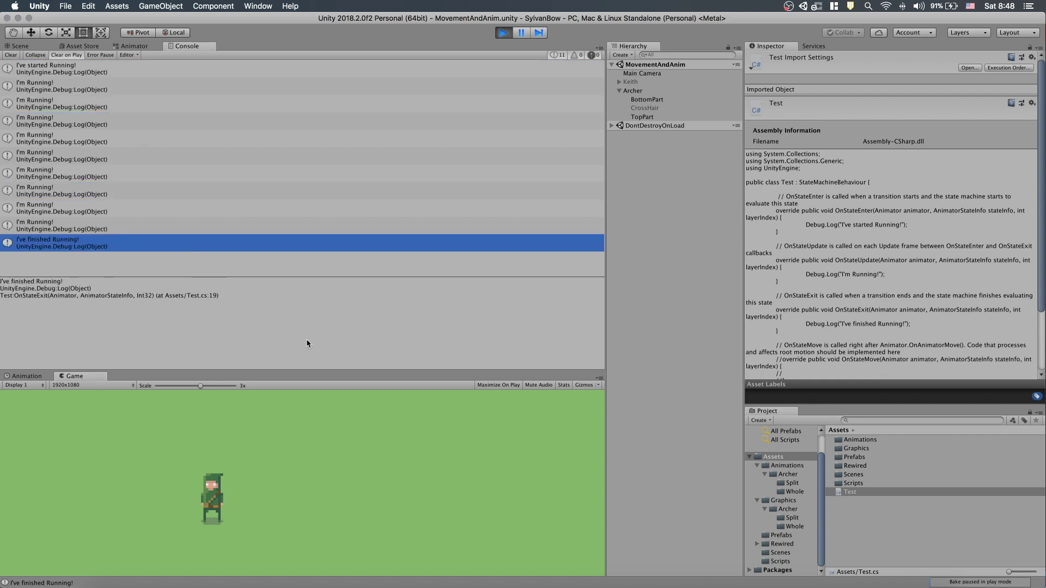
{"action": "left_click", "coordinate": [293, 172]}
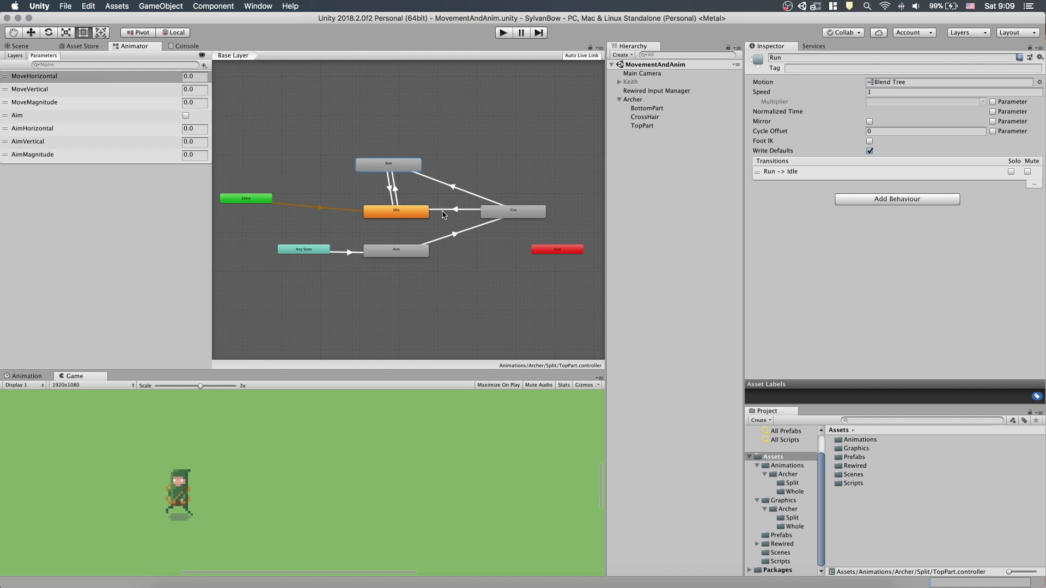
Step: Add a new state machine behaviour script named Sync to the Fire state
{"action": "left_click", "coordinate": [513, 211]}
{"action": "left_click", "coordinate": [861, 212]}
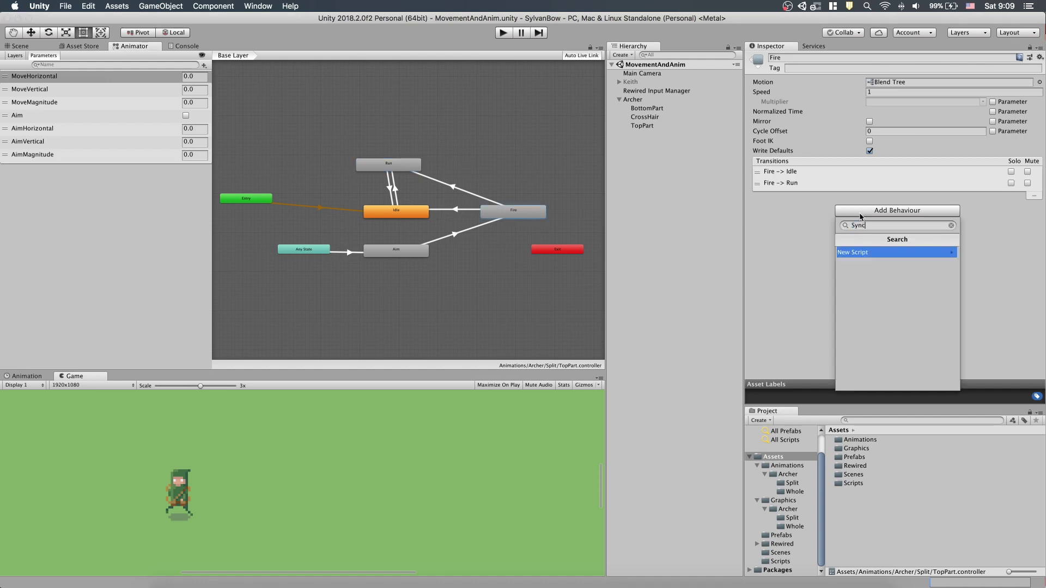
{"action": "key", "text": "Return"}
{"action": "key", "text": "Return"}
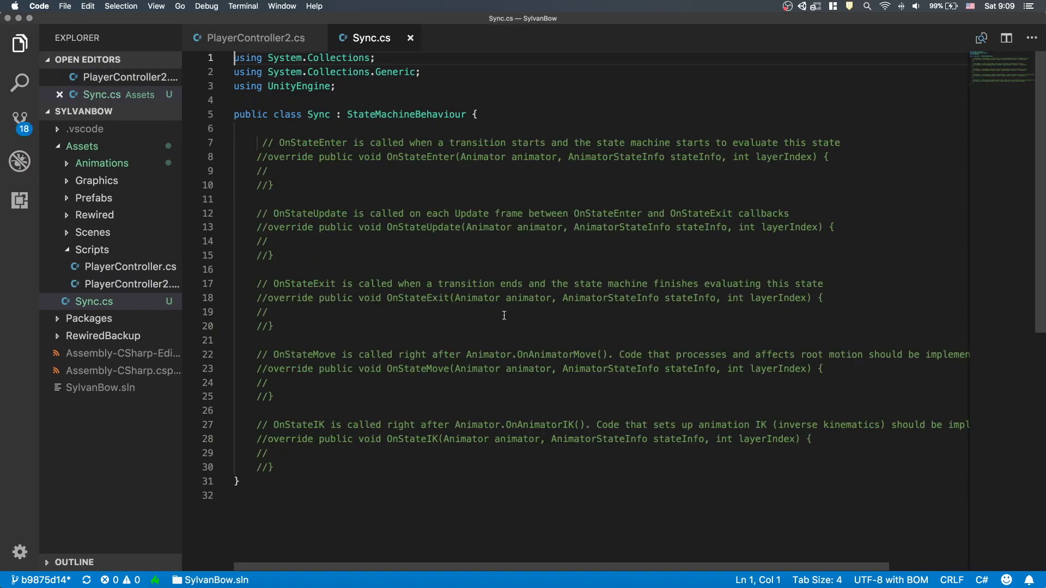
Step: Uncomment the OnStateExit method in the Sync script in Visual Studio Code and save the file
{"action": "left_click_drag", "start_coordinate": [256, 298], "coordinate": [273, 326]}
{"action": "key", "text": "super+slash"}
{"action": "left_click", "coordinate": [302, 314]}
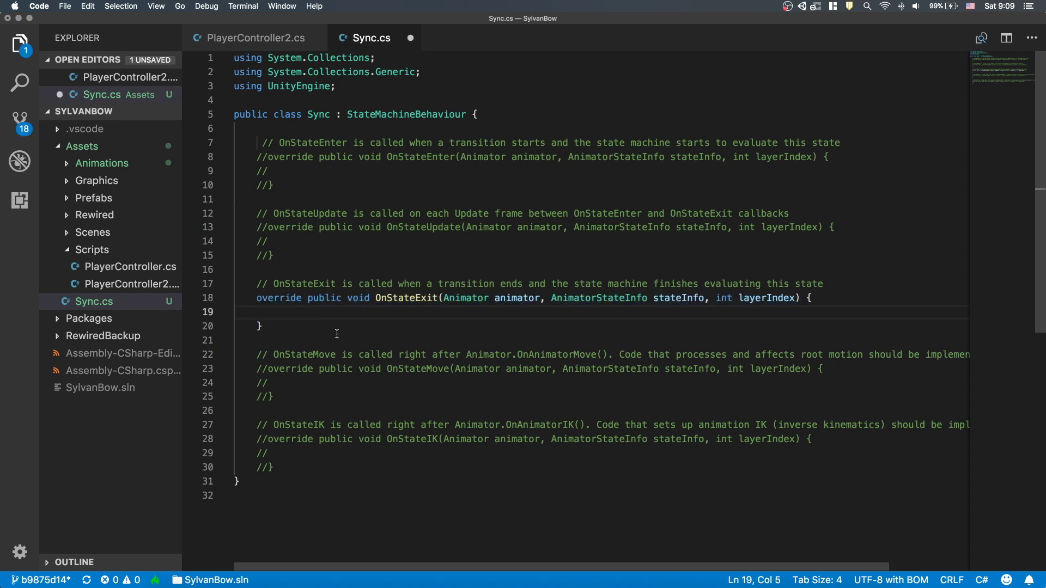
{"action": "key", "text": "super+s"}
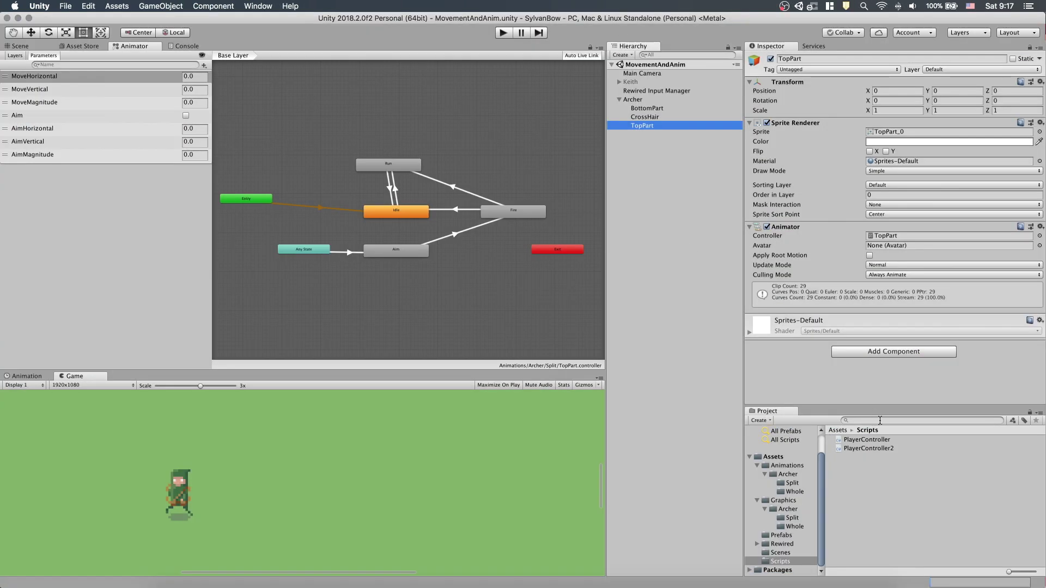
Step: Delete the PlayerController script from the Scripts folder
{"action": "left_click", "coordinate": [879, 442]}
{"action": "right_click", "coordinate": [879, 442]}
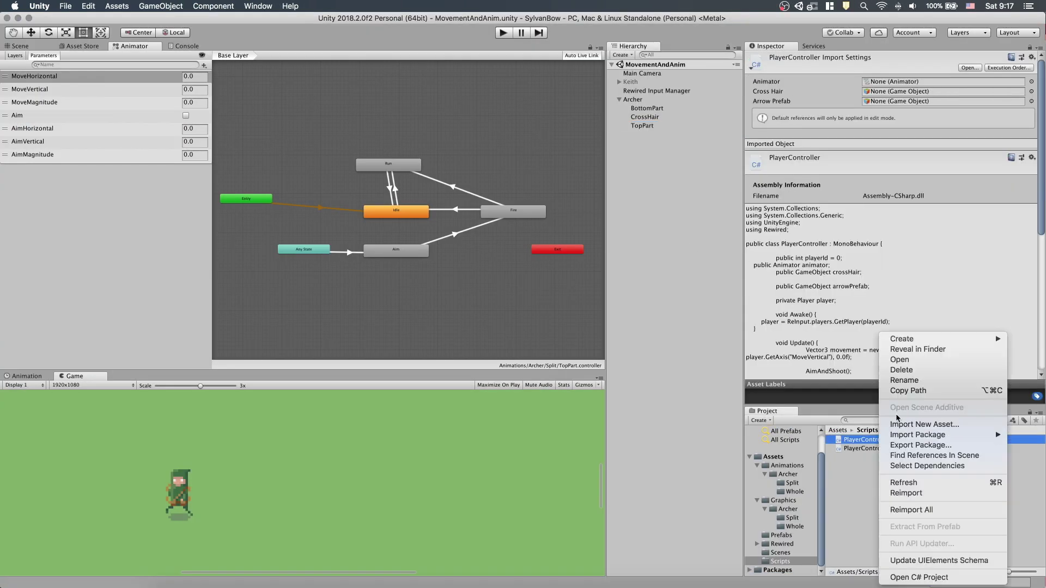
{"action": "left_click", "coordinate": [899, 373]}
{"action": "left_click", "coordinate": [611, 207]}
Step: Rename the PlayerController2 script asset as PlayerController
{"action": "left_click", "coordinate": [872, 440]}
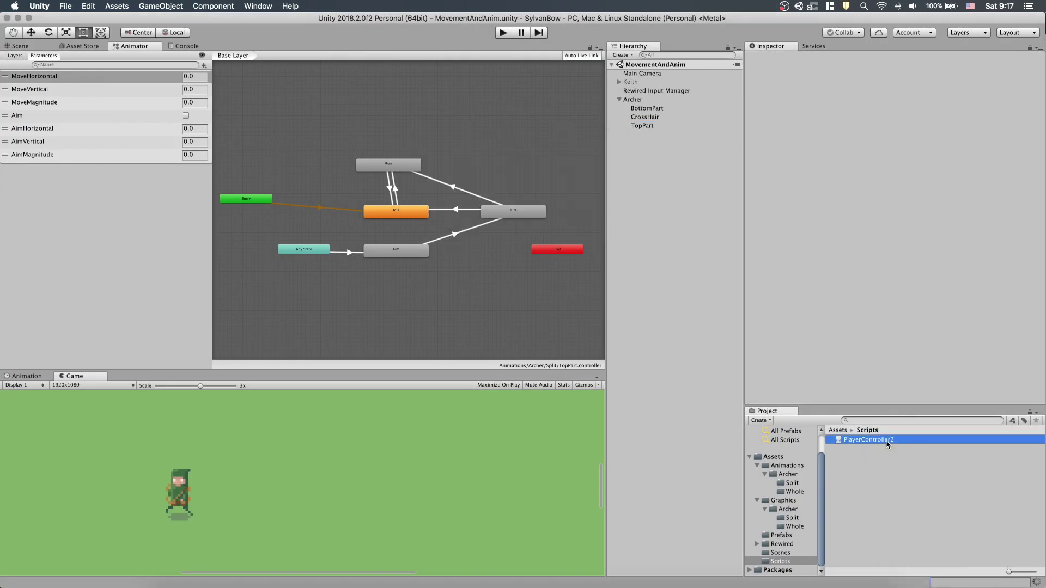
{"action": "left_click", "coordinate": [901, 440]}
{"action": "left_click", "coordinate": [899, 440]}
{"action": "key", "text": "BackSpace"}
{"action": "key", "text": "Return"}
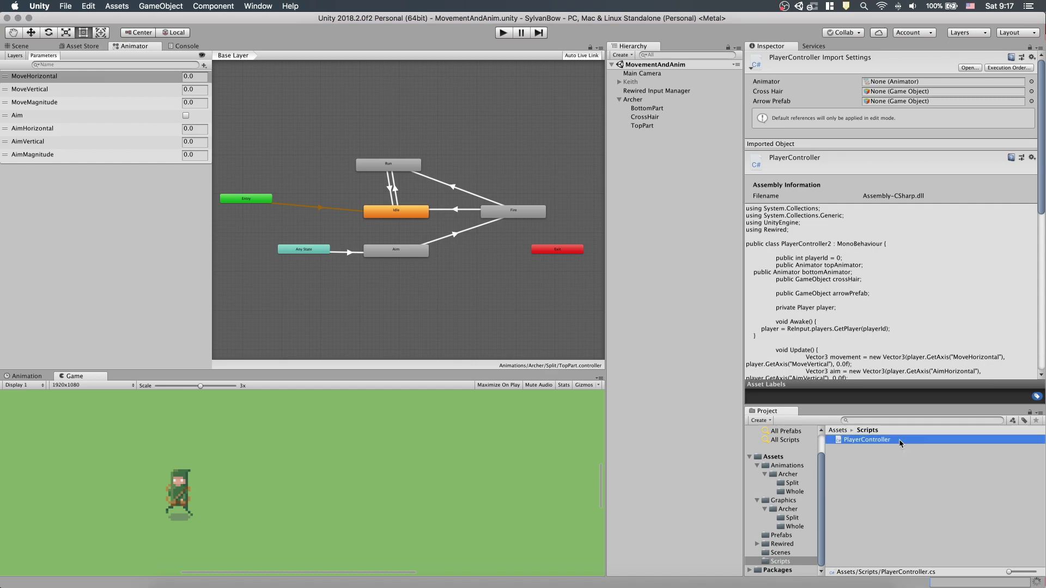
Step: Switch to Visual Studio Code, rename the PlayerController2 class as PlayerController and save the script
{"action": "key", "text": "super+Tab"}
{"action": "left_click", "coordinate": [405, 128]}
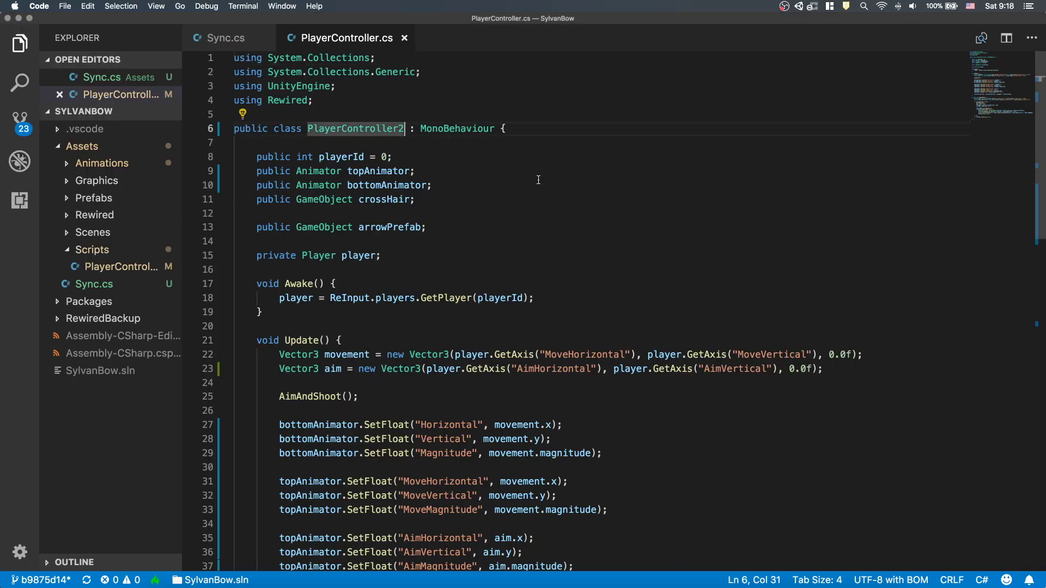
{"action": "key", "text": "BackSpace"}
{"action": "key", "text": "super+s"}
Step: Return to Unity and delete the disabled character object between Main Camera and Rewired Input Manager from the scene
{"action": "key", "text": "super+Tab"}
{"action": "left_click", "coordinate": [632, 82]}
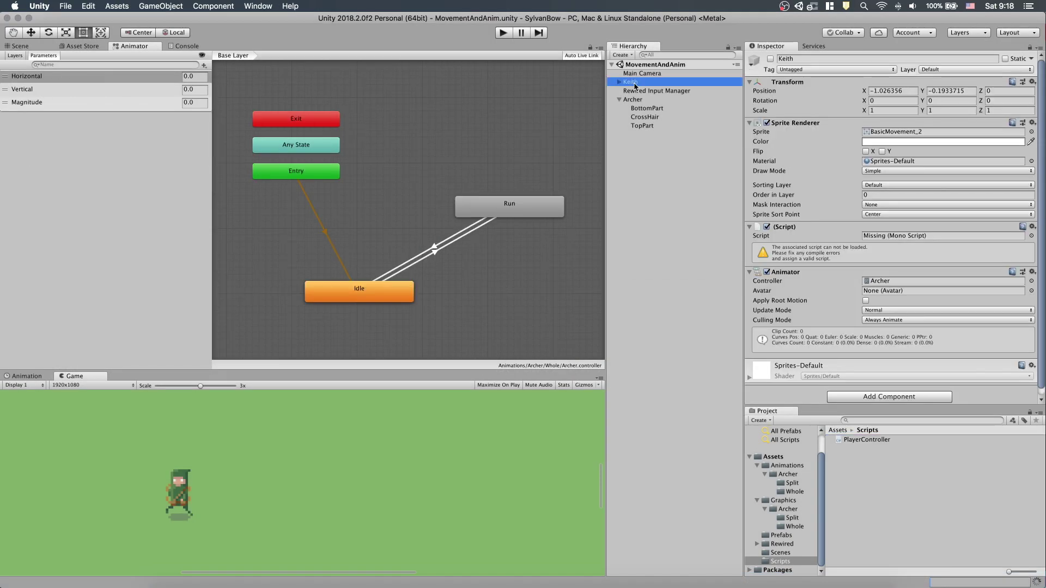
{"action": "right_click", "coordinate": [632, 82]}
{"action": "left_click", "coordinate": [653, 136]}
{"action": "left_click", "coordinate": [634, 98]}
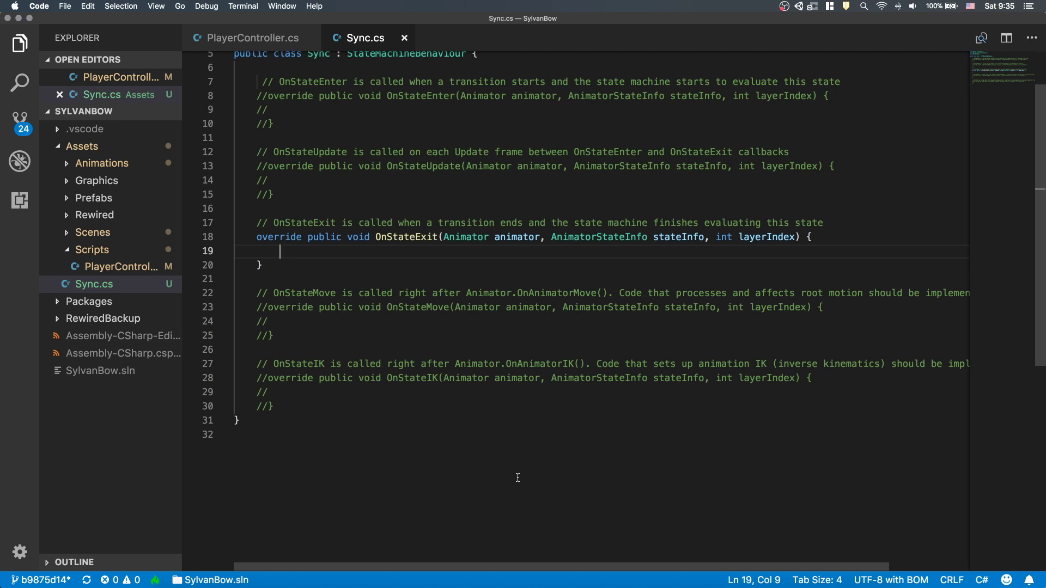
Step: In OnStateExit of Sync.cs, add an if block that checks animator.GetFloat("MoveMagnitude") > 0.0f
{"action": "type", "text": "if (animator."}
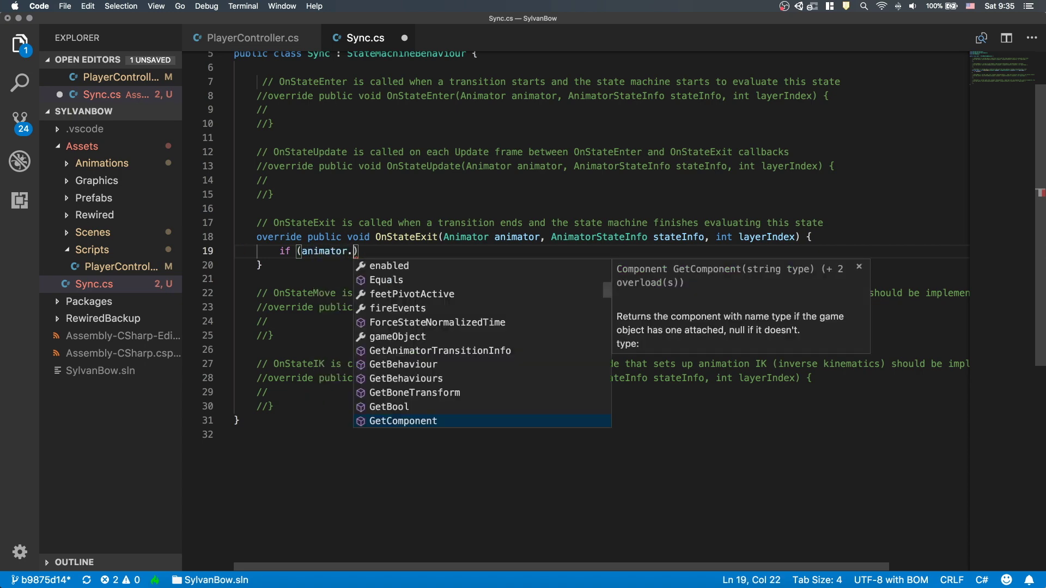
{"action": "type", "text": "GetFloat"}
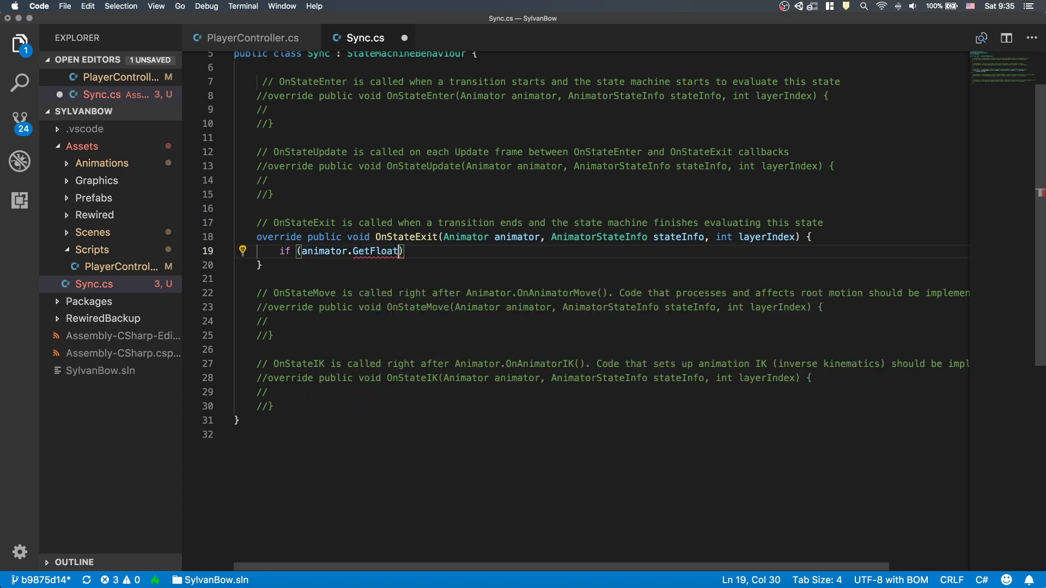
{"action": "type", "text": "(\"MoveMagn"}
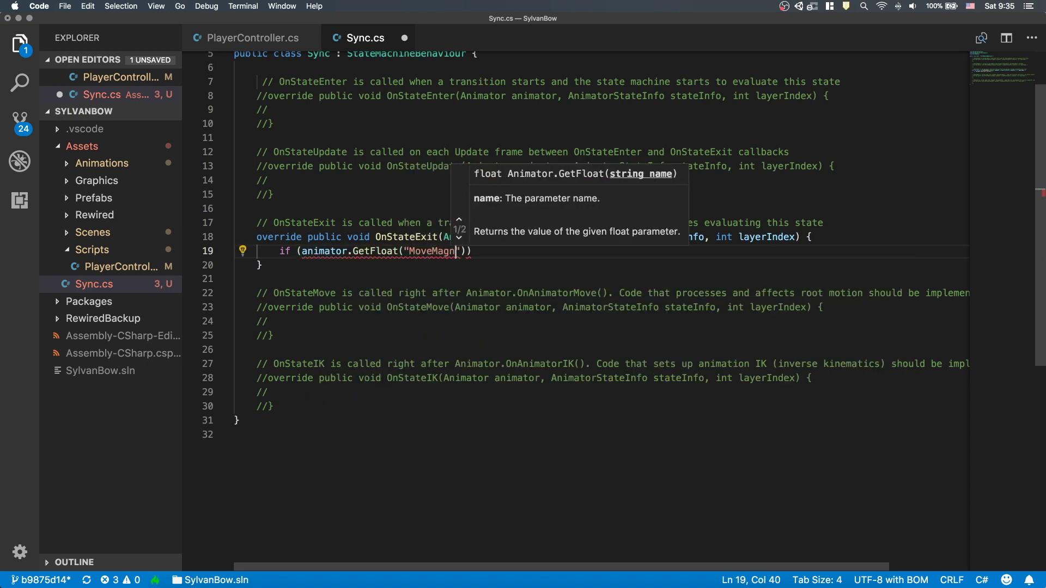
{"action": "type", "text": "itude"}
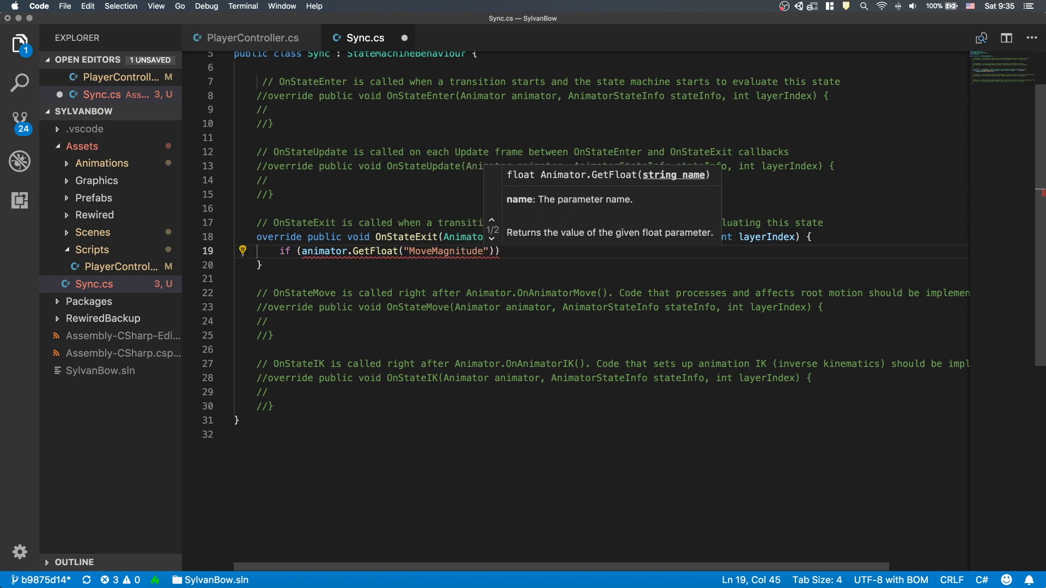
{"action": "type", "text": "\") > 0"}
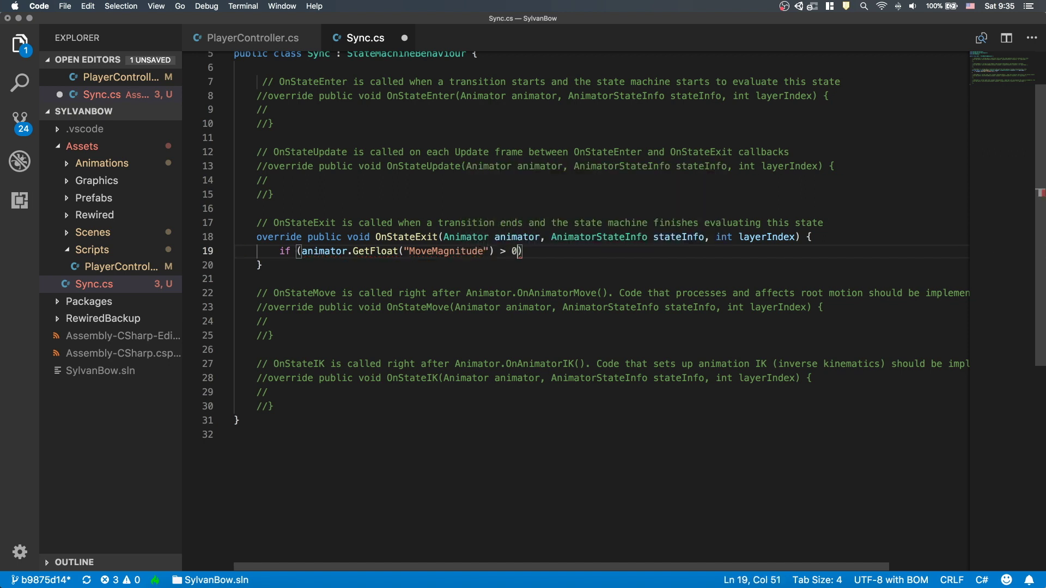
{"action": "type", "text": ".0f) {"}
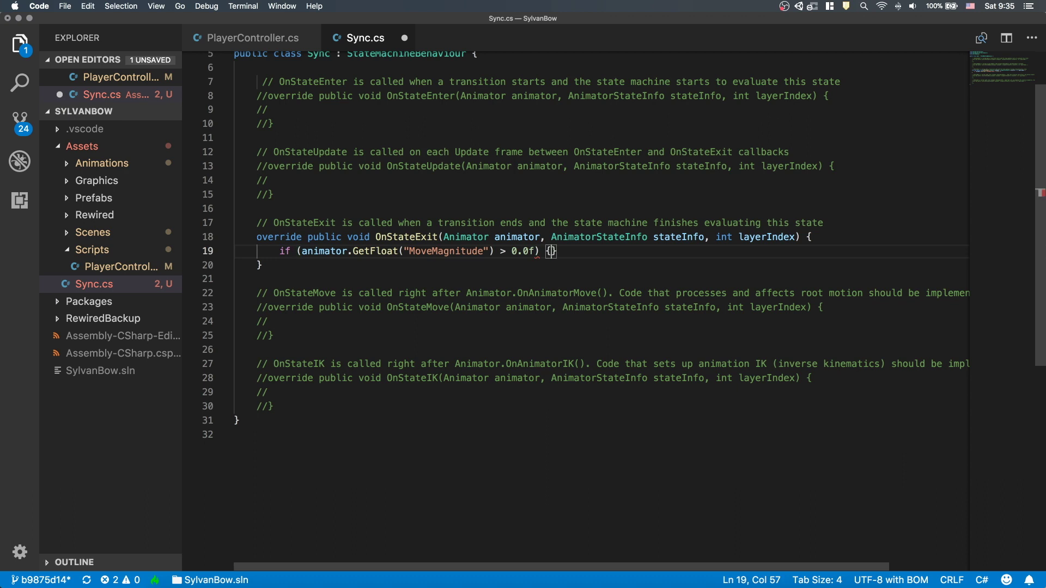
{"action": "key", "text": "Return"}
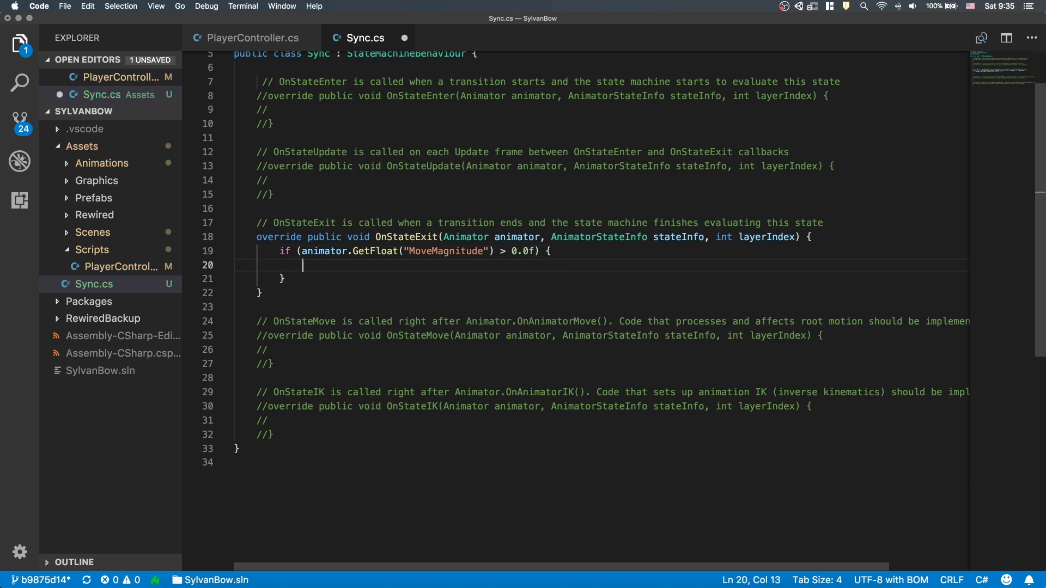
Step: Inside the if block, declare Animator bottomAnimator as animator.gameObject.transform.parent.GetComponent<PlayerController>().bottomAnimator
{"action": "type", "text": "Animator bottom"}
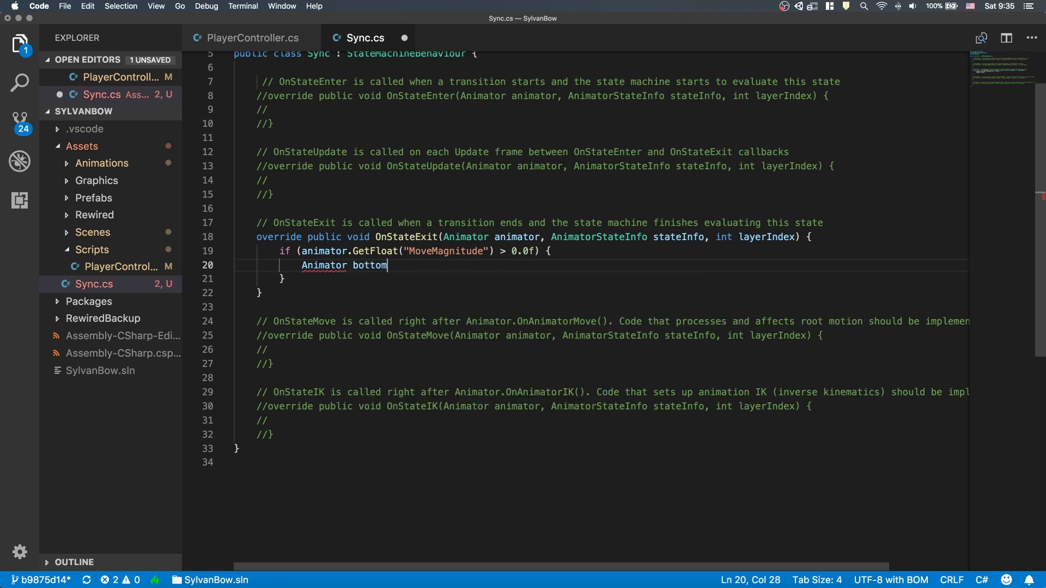
{"action": "type", "text": "Animator = "}
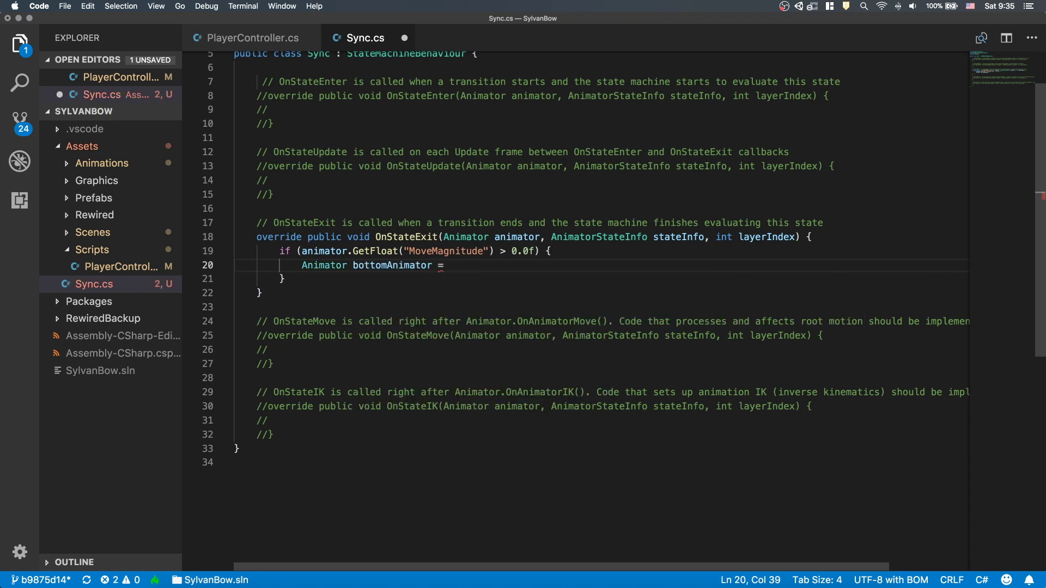
{"action": "type", "text": "animator.gam"}
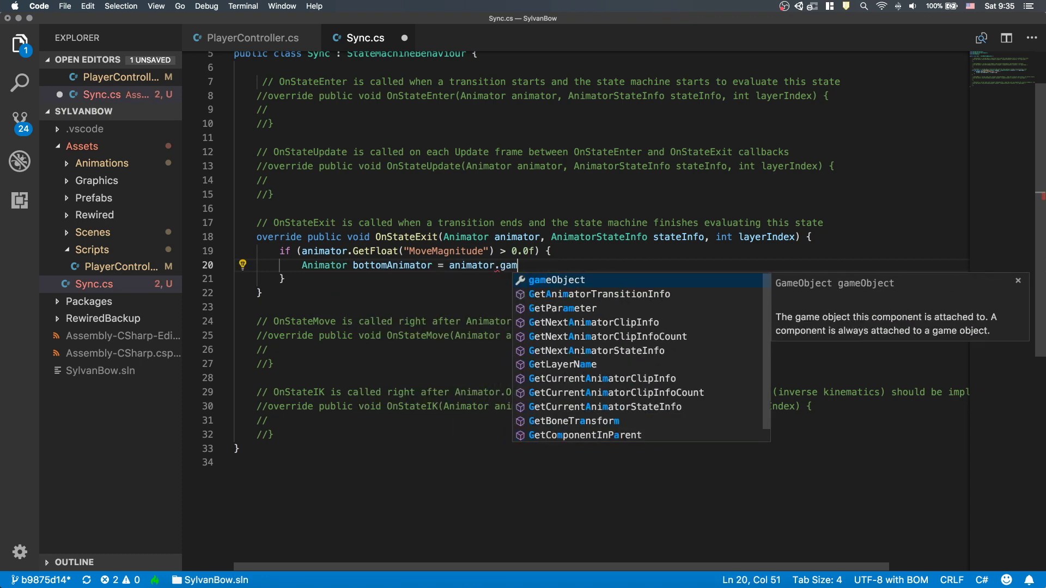
{"action": "key", "text": "Return"}
{"action": "type", "text": ".tr"}
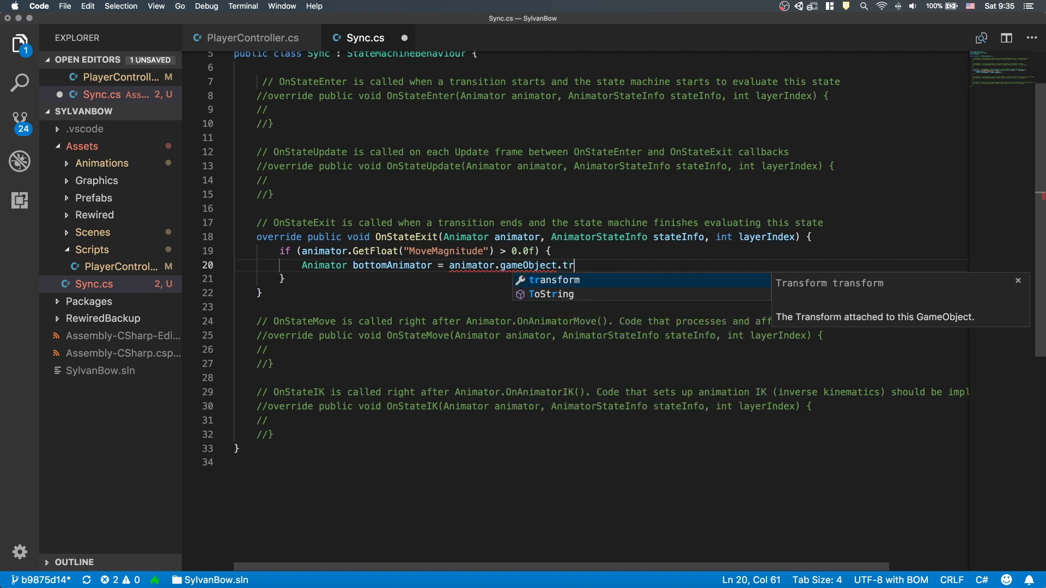
{"action": "key", "text": "Return"}
{"action": "type", "text": ".pare"}
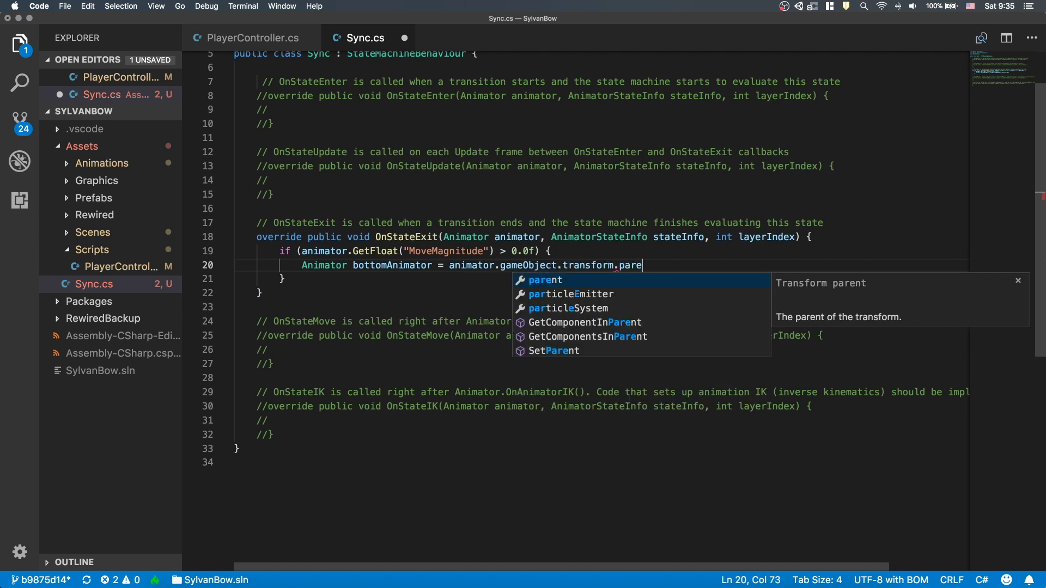
{"action": "key", "text": "Return"}
{"action": "key", "text": "ctrl+Right"}
{"action": "type", "text": ".GetComponent"}
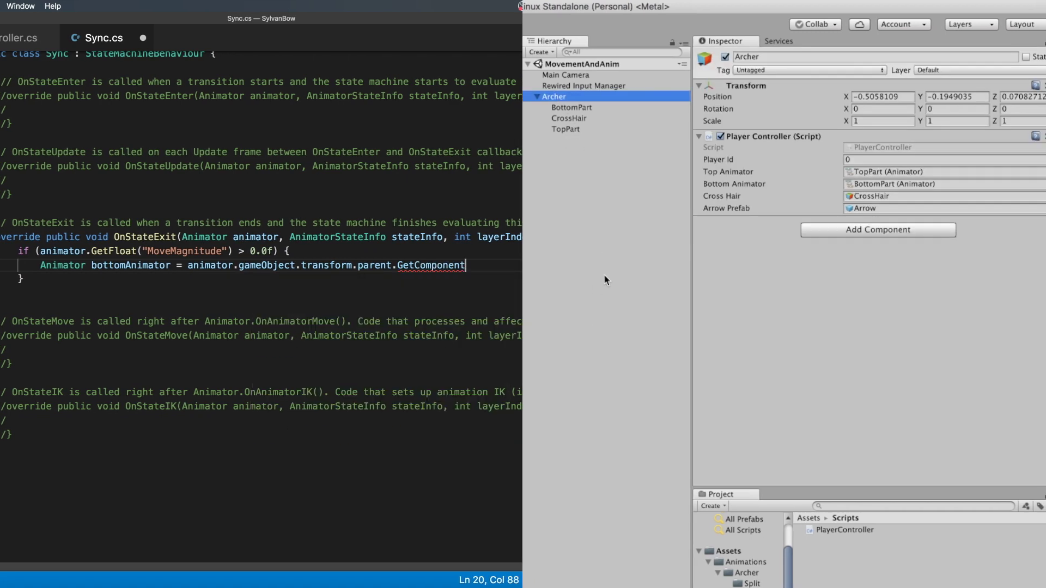
{"action": "type", "text": "<PlayerController"}
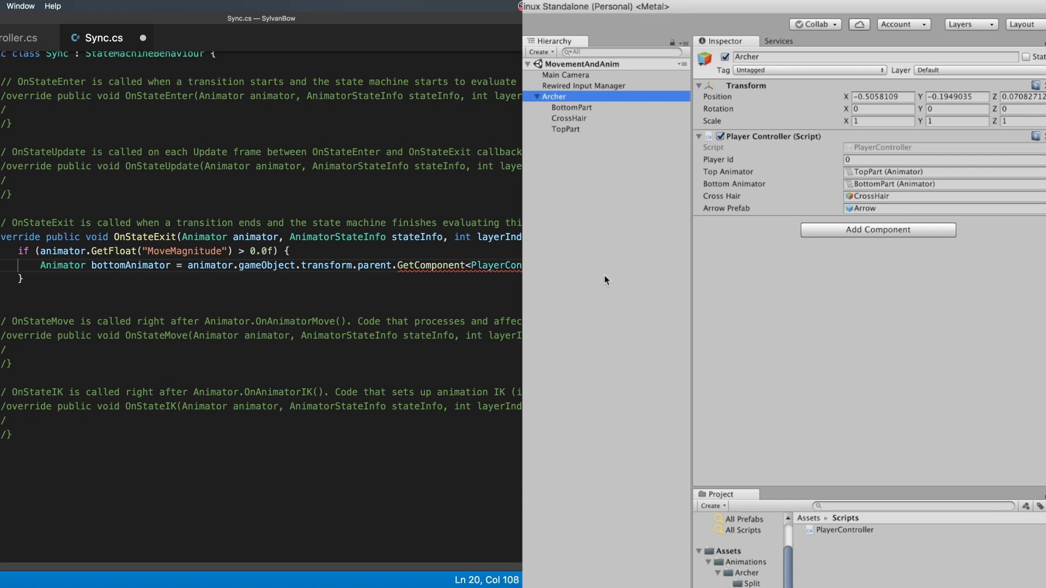
{"action": "type", "text": ".bottomAnimator;"}
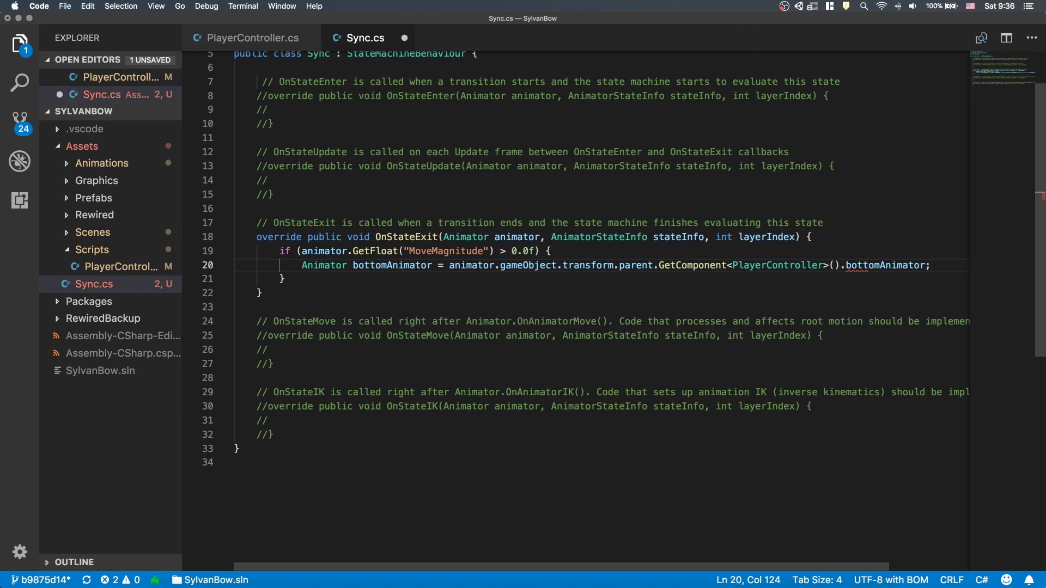
Step: Below the bottomAnimator line, declare float normalizedTime as bottomAnimator.GetCurrentAnimatorStateInfo(0).normalizedTime
{"action": "key", "text": "Return"}
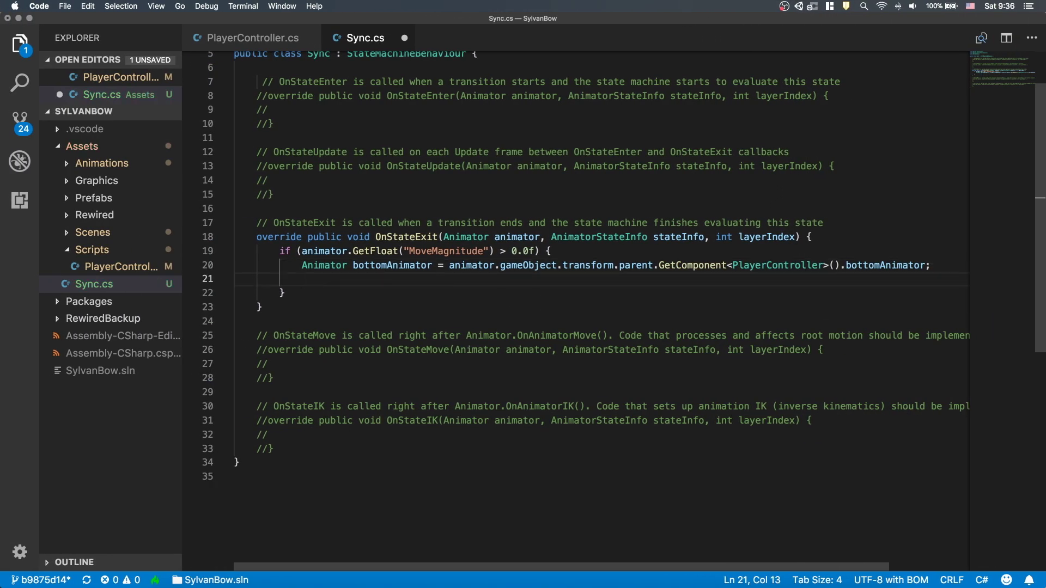
{"action": "type", "text": "float normalize"}
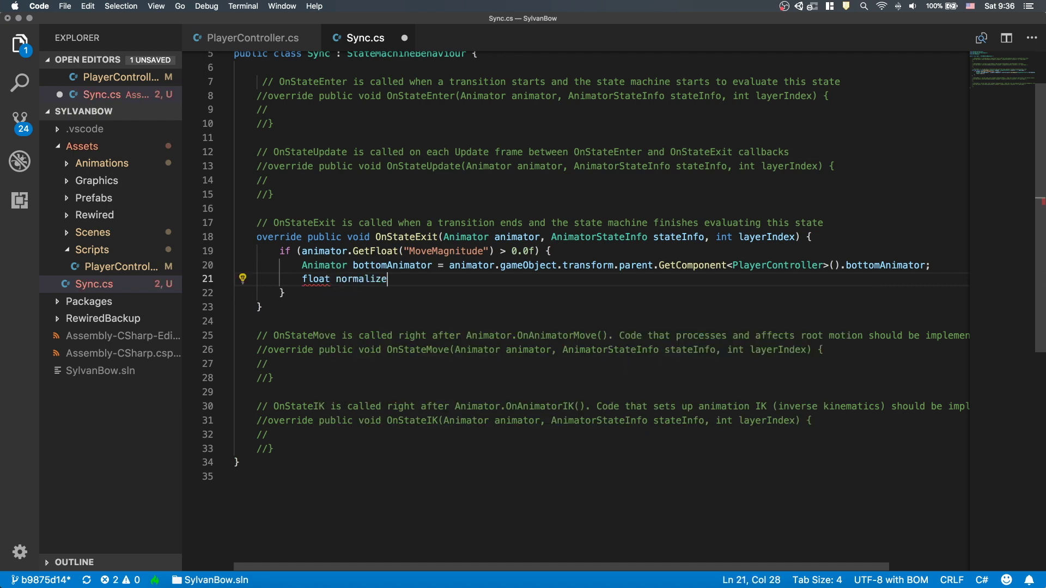
{"action": "type", "text": "dTime = bott"}
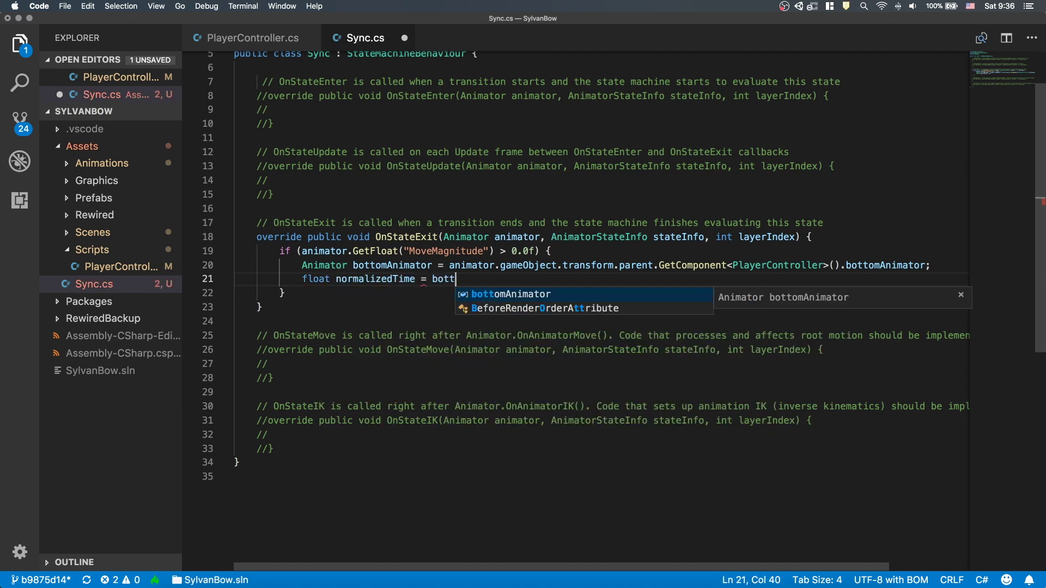
{"action": "type", "text": "omAnimator.GetCurr"}
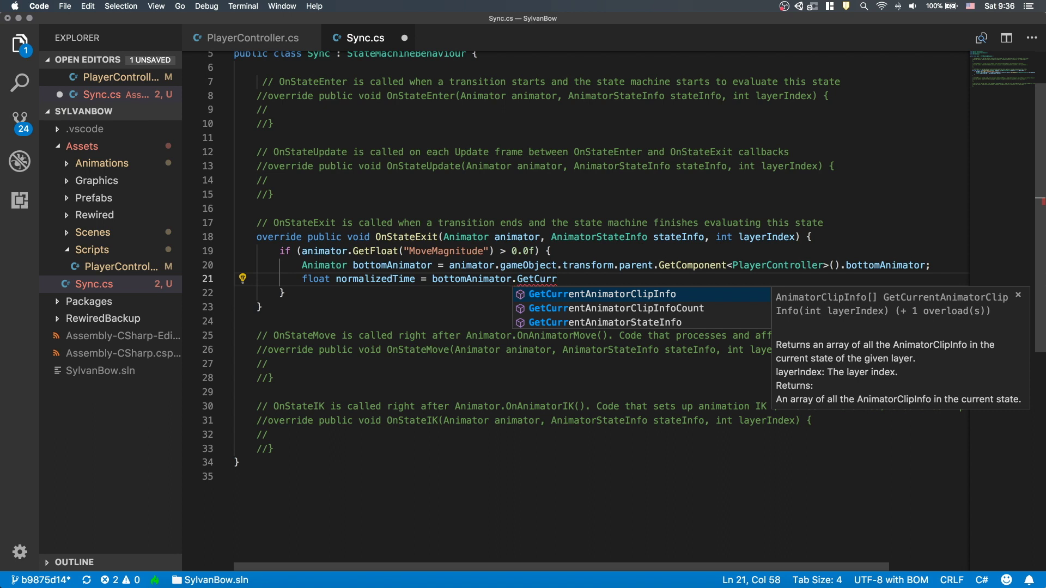
{"action": "key", "text": "Tab"}
{"action": "type", "text": "(0)"}
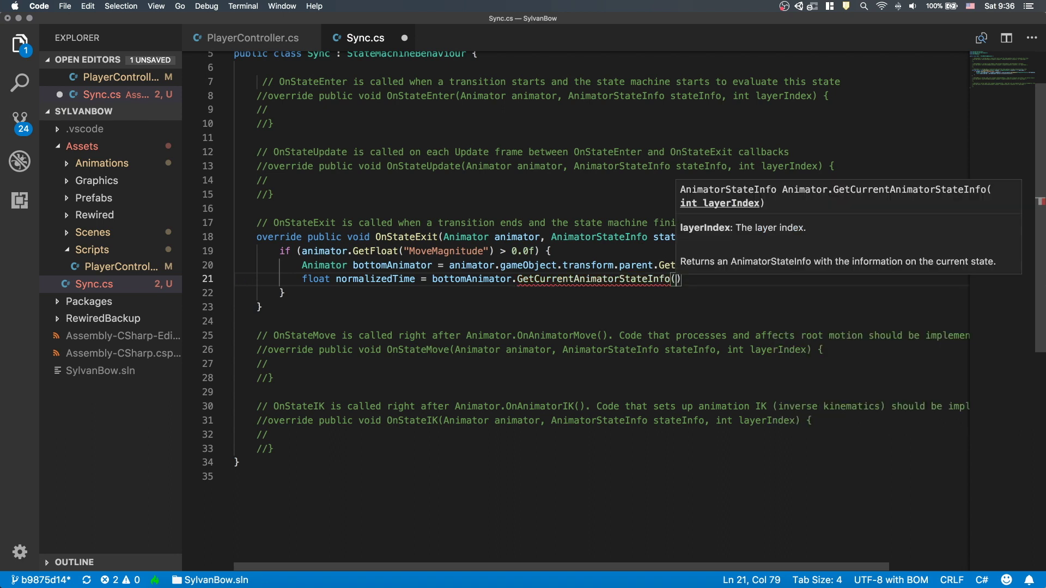
{"action": "type", "text": ".no"}
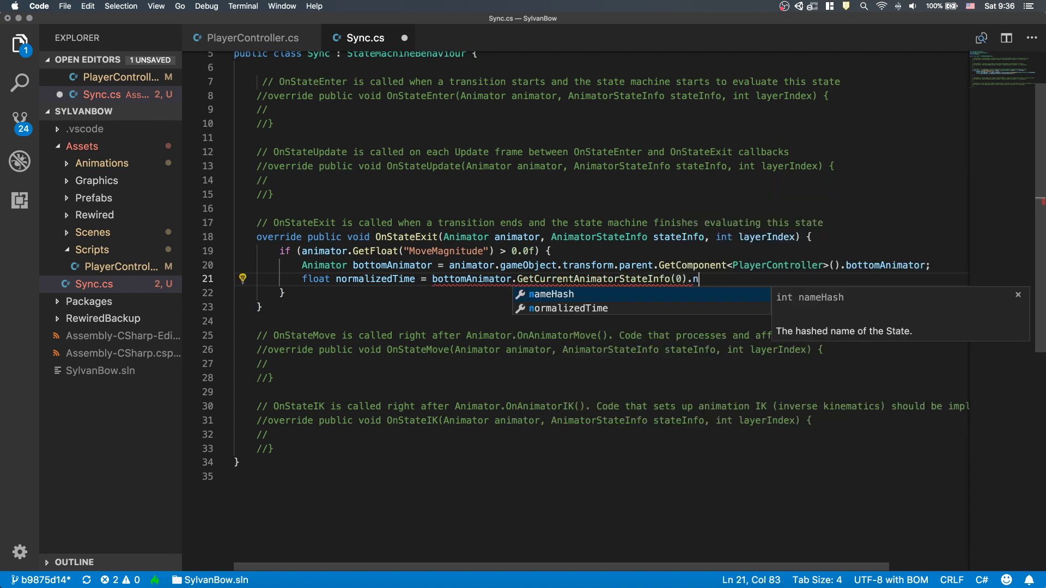
{"action": "key", "text": "Tab"}
{"action": "type", "text": ";"}
Step: End the if block with the call animator.Play("Run", -1, normalizedTime);
{"action": "key", "text": "Return"}
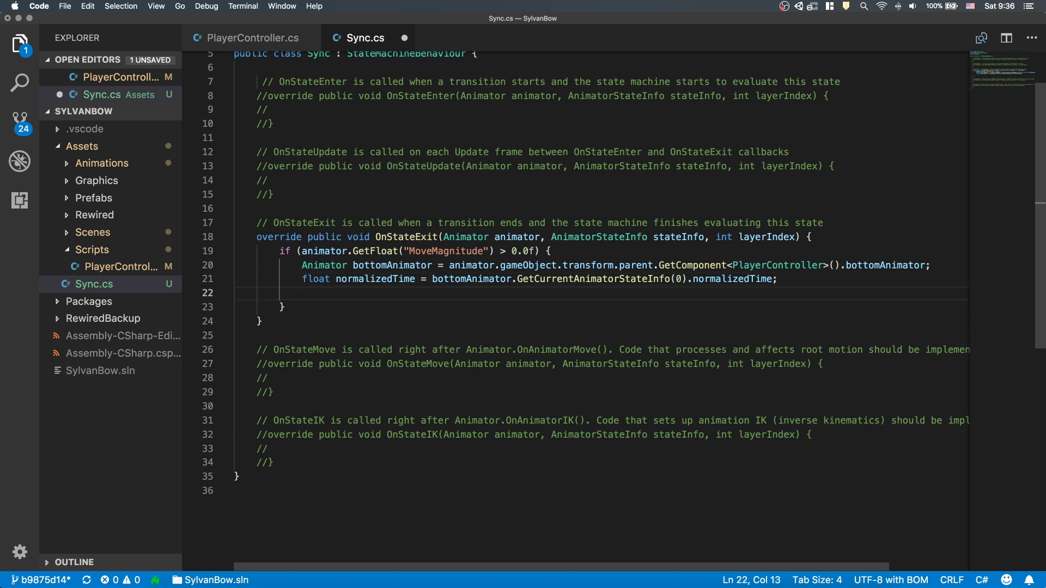
{"action": "type", "text": "anima"}
{"action": "key", "text": "Tab"}
{"action": "type", "text": ".Play(\"Run"}
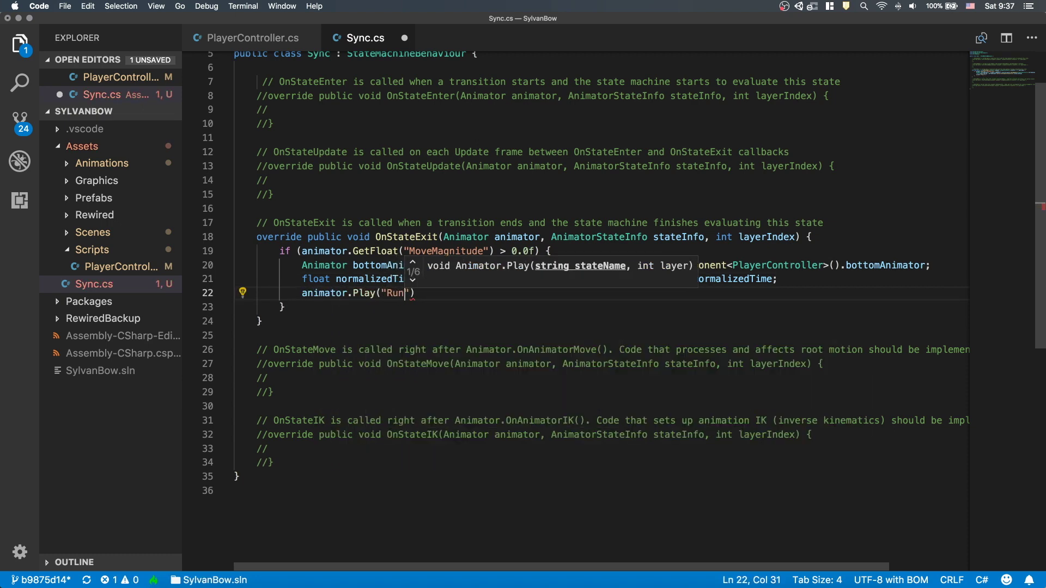
{"action": "type", "text": "\", -1, no"}
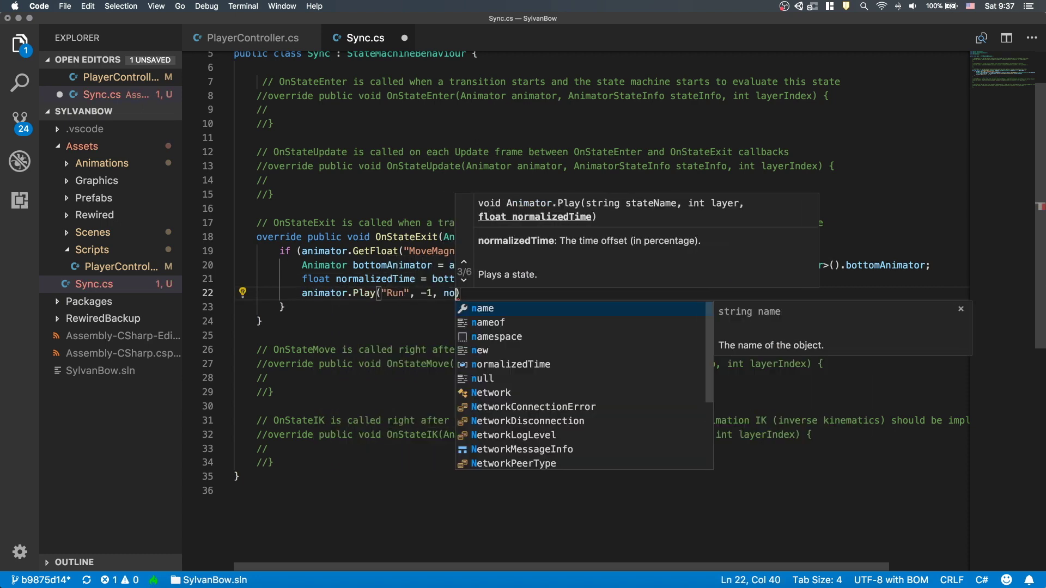
{"action": "type", "text": "r"}
{"action": "key", "text": "Tab"}
{"action": "type", "text": ");"}
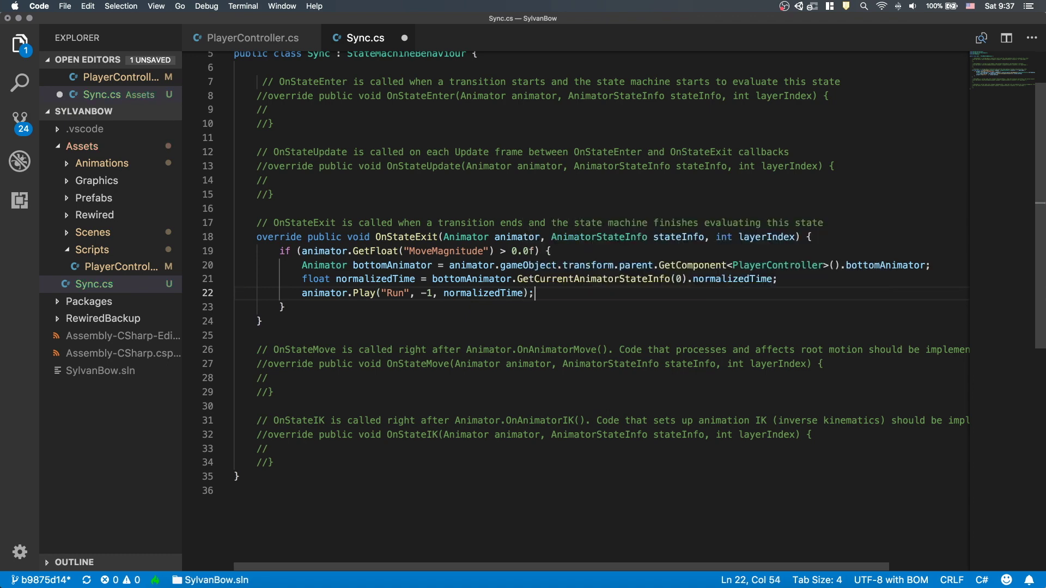